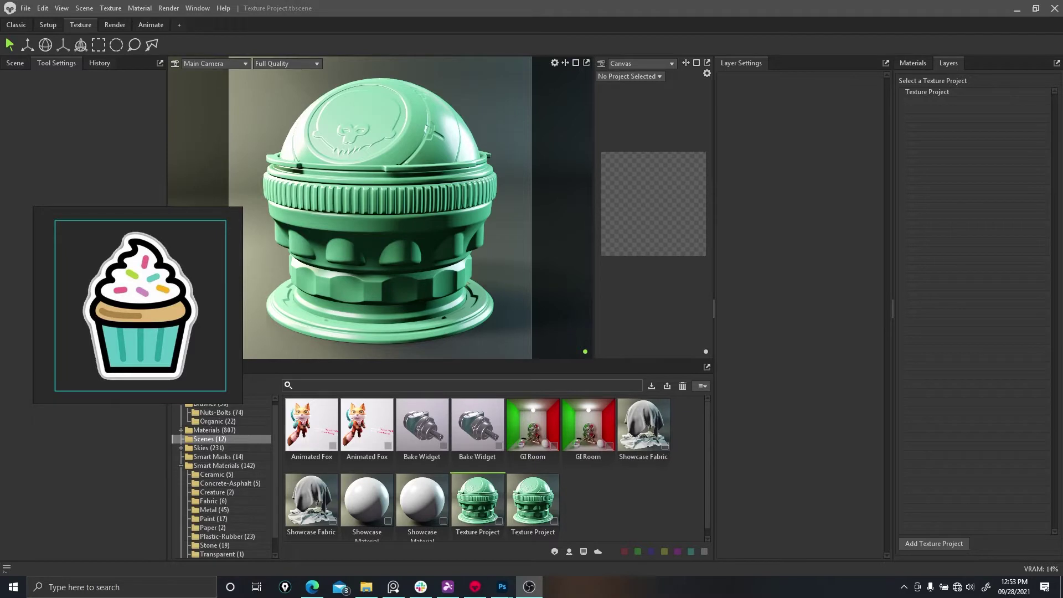
Move the floating cupcake reference image off the screen so the model viewport and texturing panels are clear.
right_click_drag(189, 257, 192, 202)
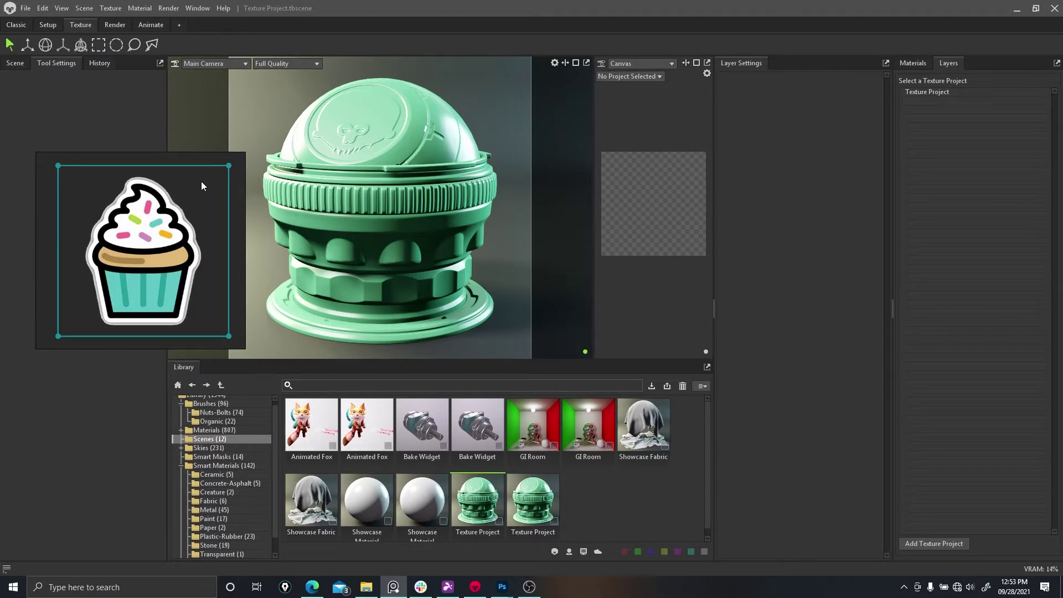
left_click_drag(193, 199, 209, 267)
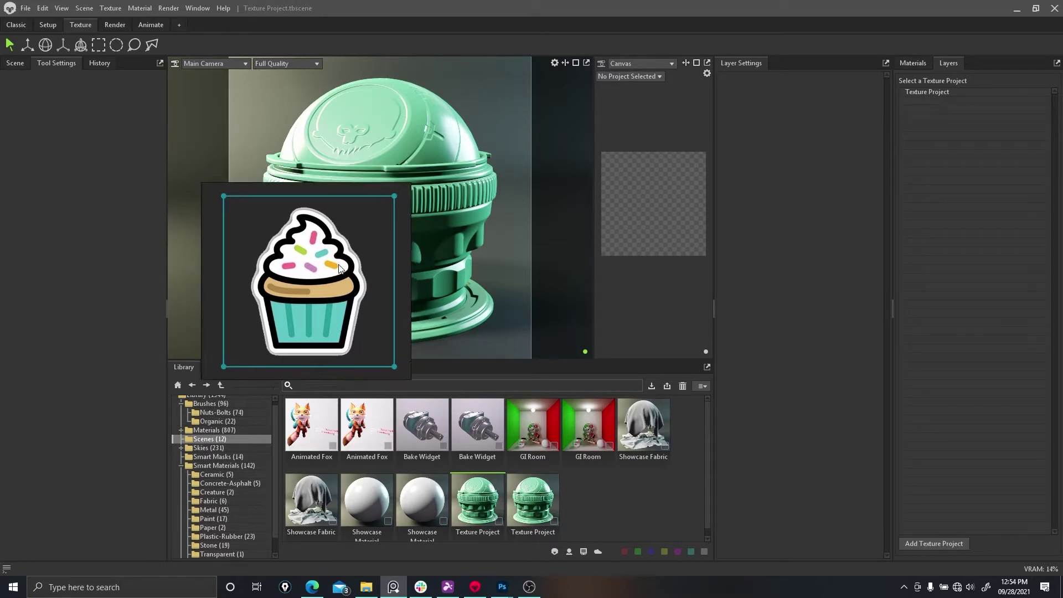
right_click_drag(591, 264, 672, 251)
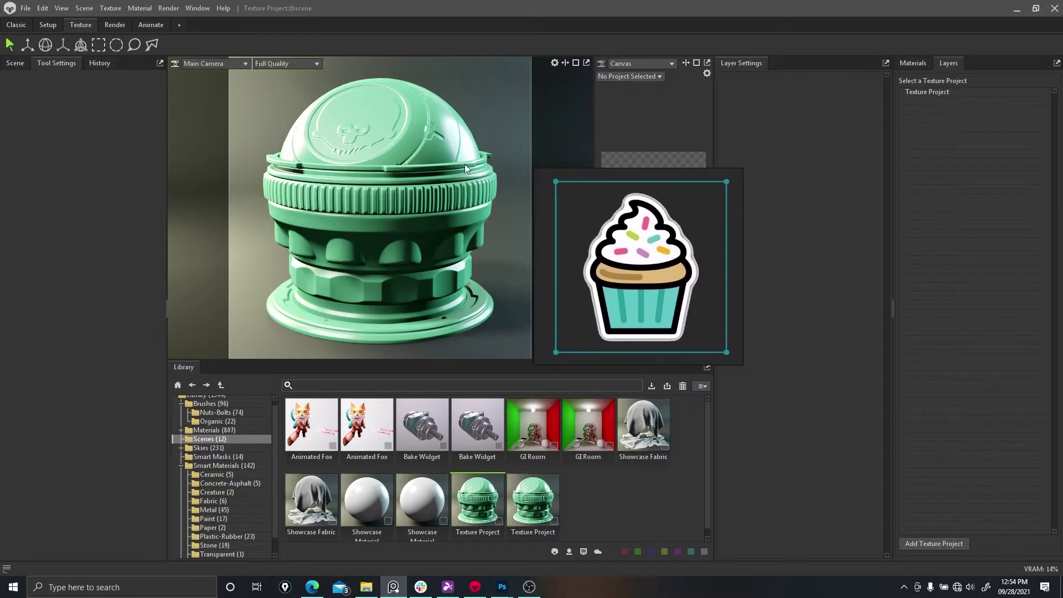
left_click(476, 127)
left_click_drag(475, 126, 453, 131)
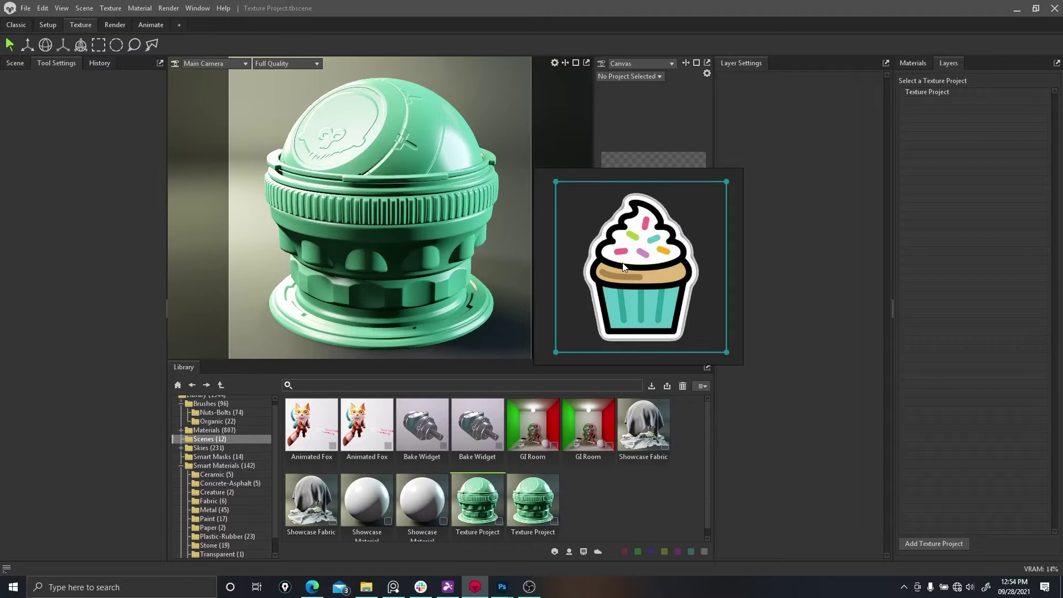
right_click_drag(620, 268, 1062, 270)
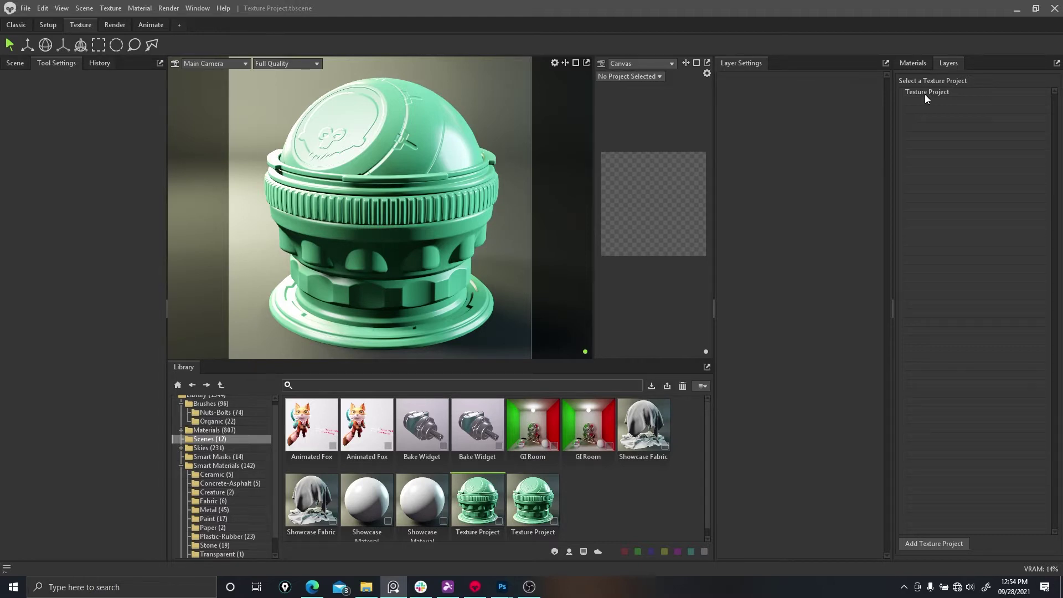
Open the Texture Project's layer stack, show the scene hierarchy and add a paint layer above the fill layer.
left_click(924, 94)
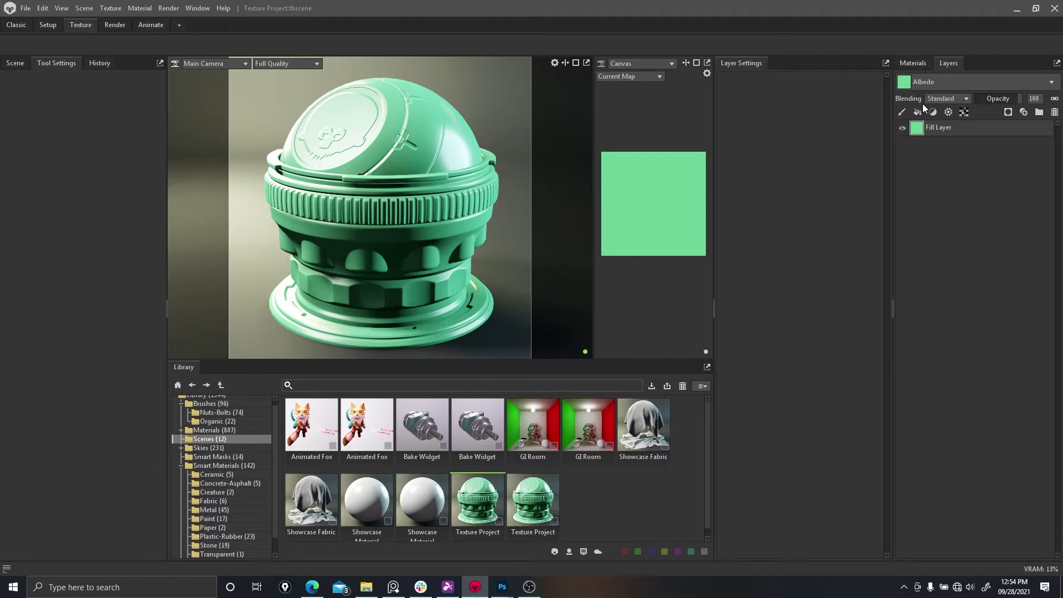
left_click(13, 64)
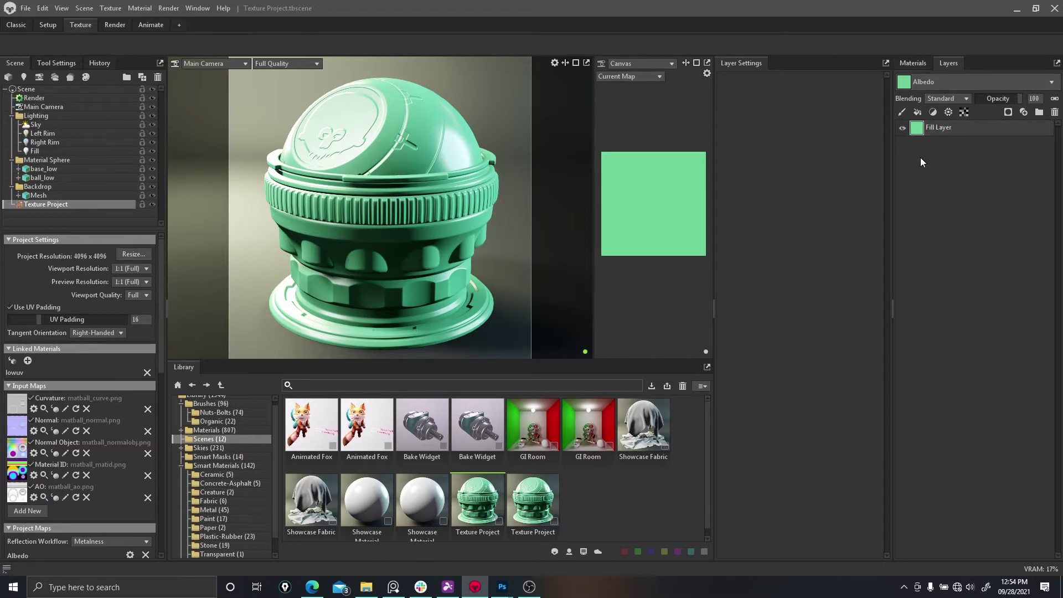
left_click(901, 112)
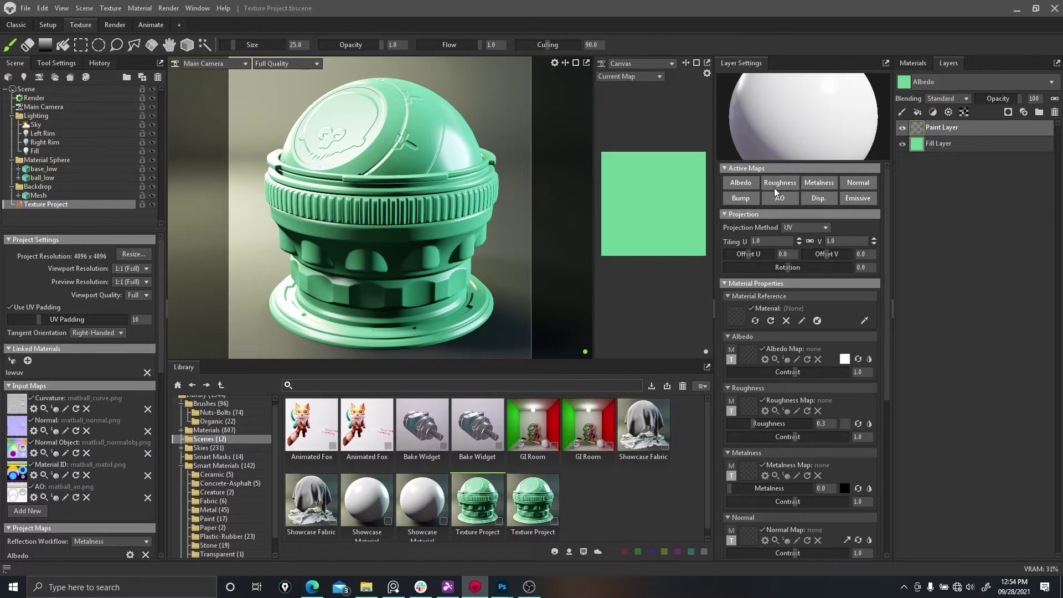
Disable the paint layer's AO, displacement, bump, normal, metalness and emissive maps, keeping only albedo and roughness active.
left_click(782, 198)
left_click(821, 199)
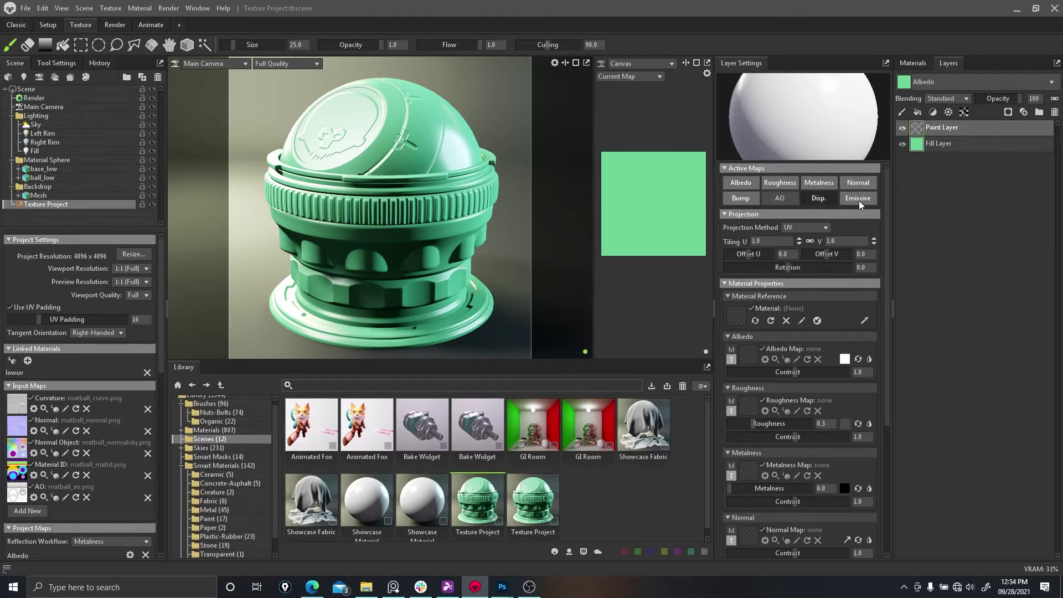
left_click(746, 212)
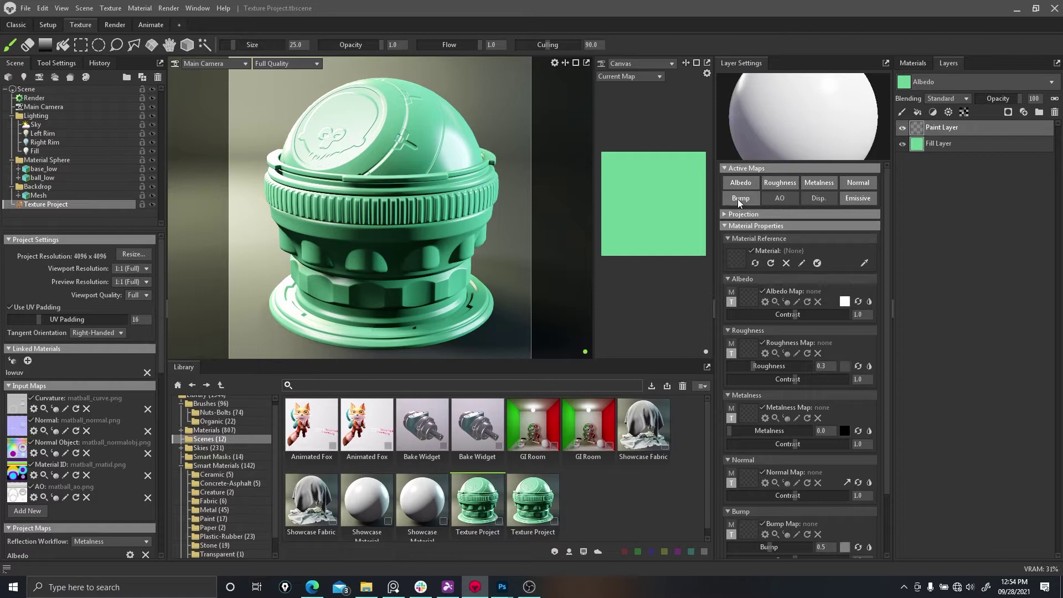
left_click(738, 198)
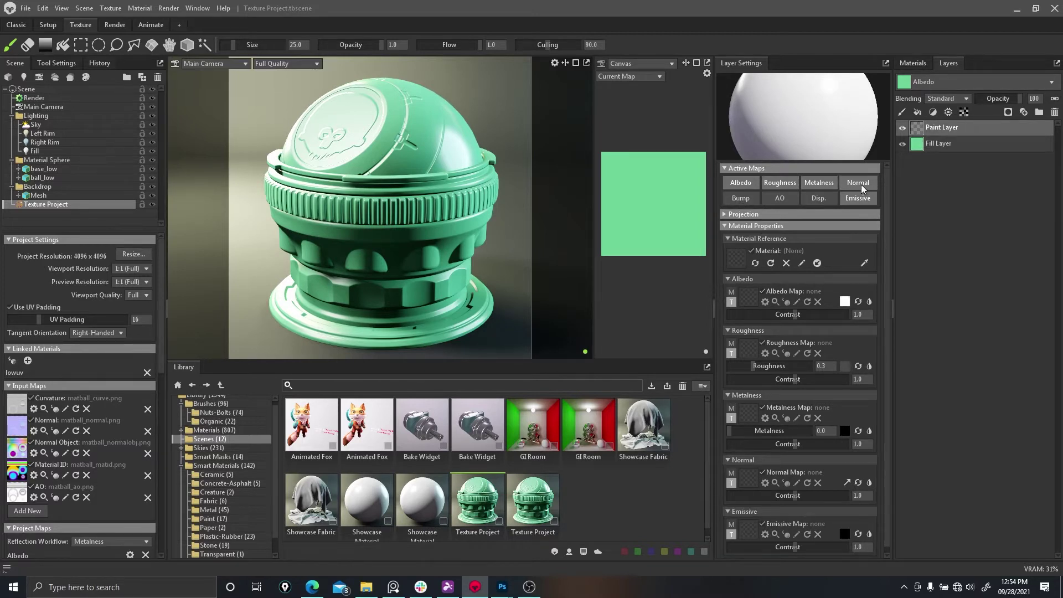
left_click(819, 186)
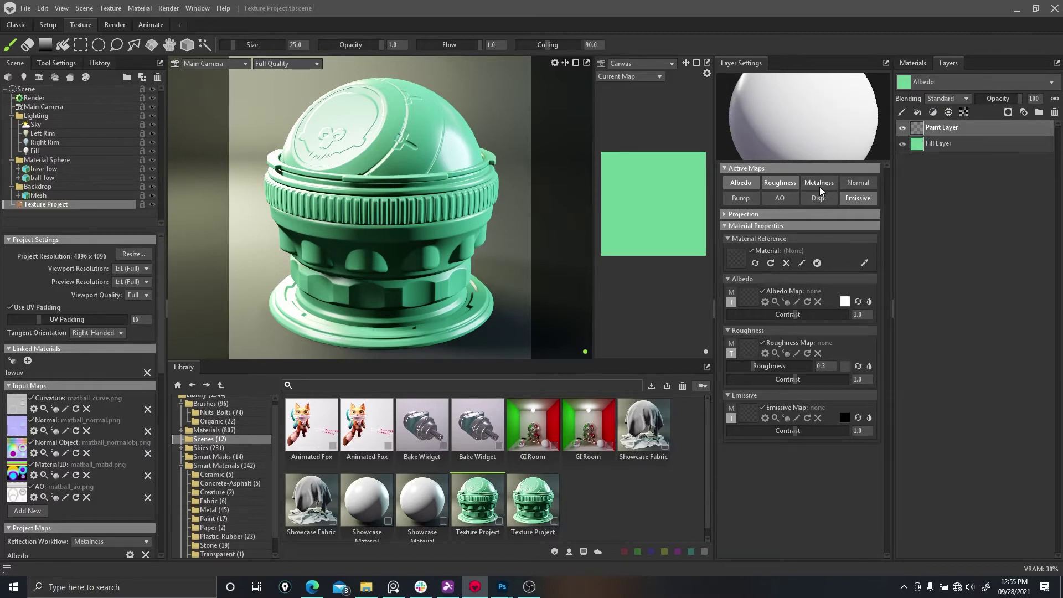
left_click(853, 199)
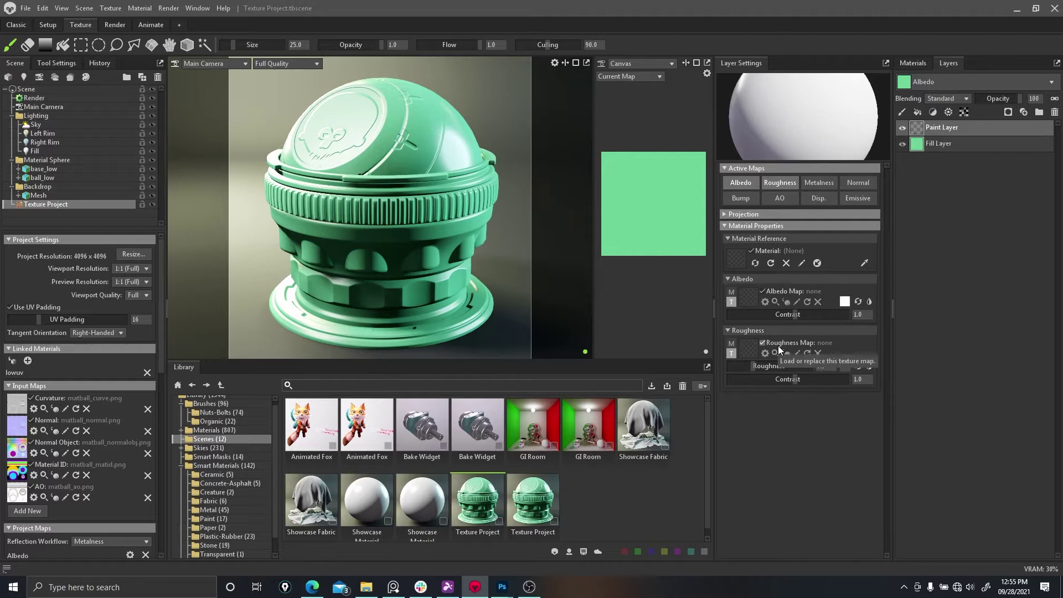
Load Cupcake_01.png as the paint layer's albedo map.
left_click(747, 291)
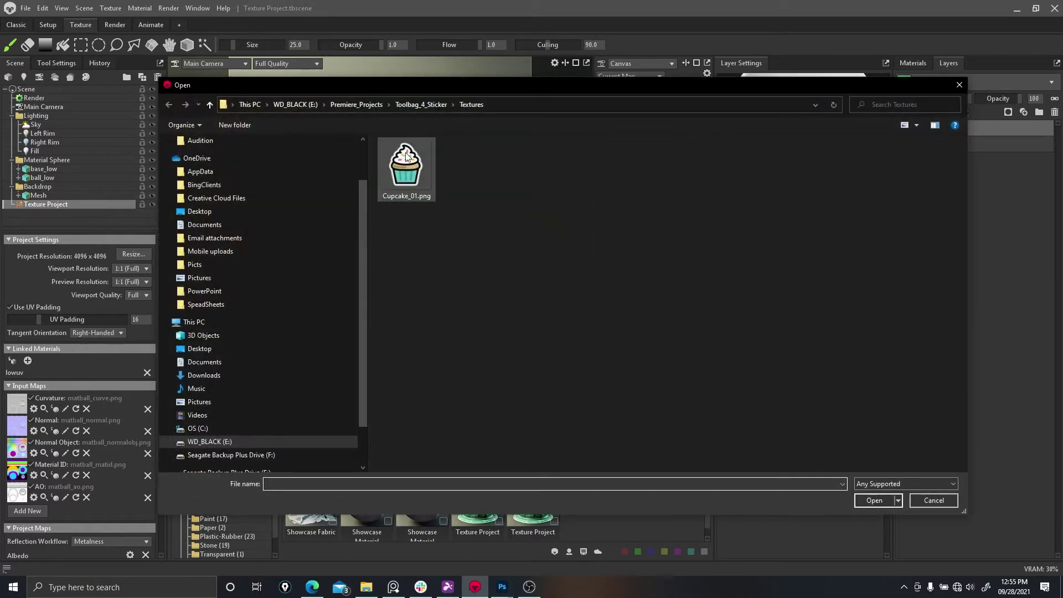
left_click(406, 166)
left_click(874, 500)
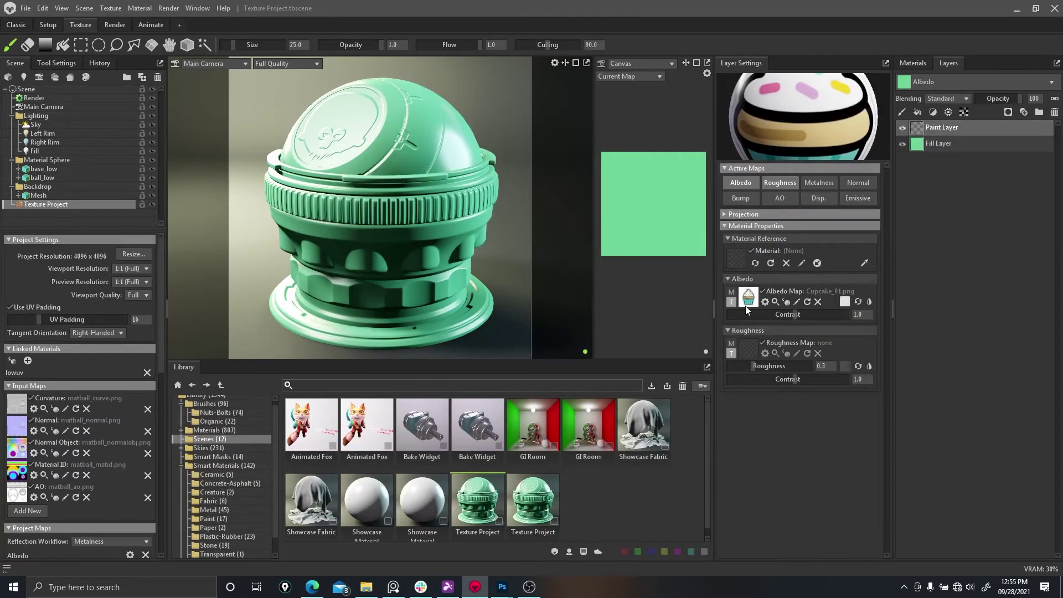
Show the brush's tool settings and expand the paint layer's projection settings.
left_click_drag(487, 95, 362, 129, "alt")
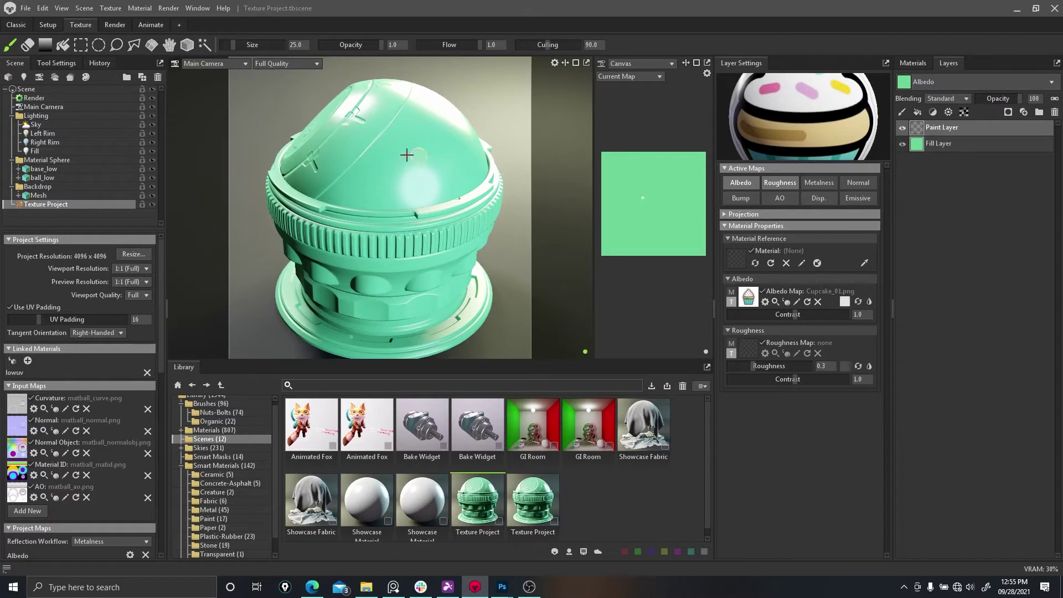
left_click(49, 63)
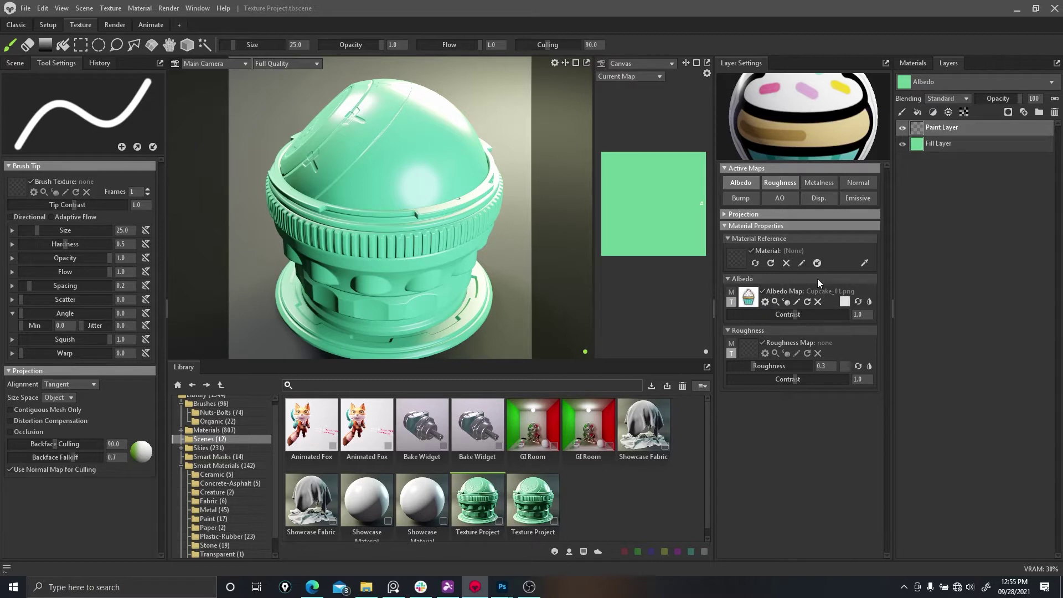
left_click(723, 216)
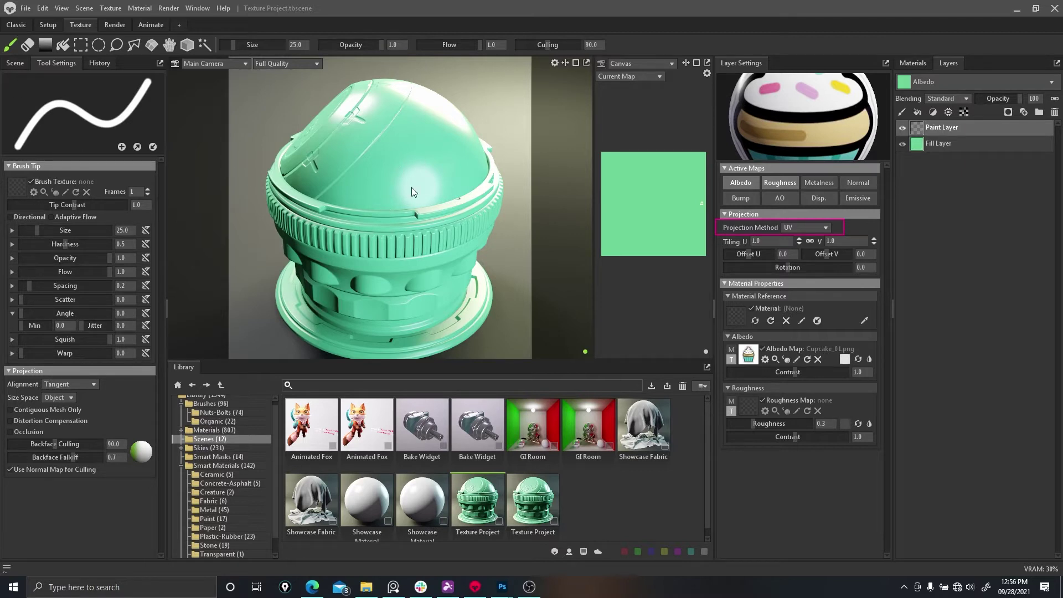
Try painting the cupcake texture onto the dome with UV projection, enlarging the brush to size 39 between strokes.
mouse_move(441, 159)
left_mouse_down()
mouse_move(403, 159)
mouse_move(405, 150)
mouse_move(425, 192)
mouse_move(446, 181)
mouse_move(437, 196)
left_mouse_up()
key("bracketright")
key("bracketright")
key("bracketright")
key("bracketright")
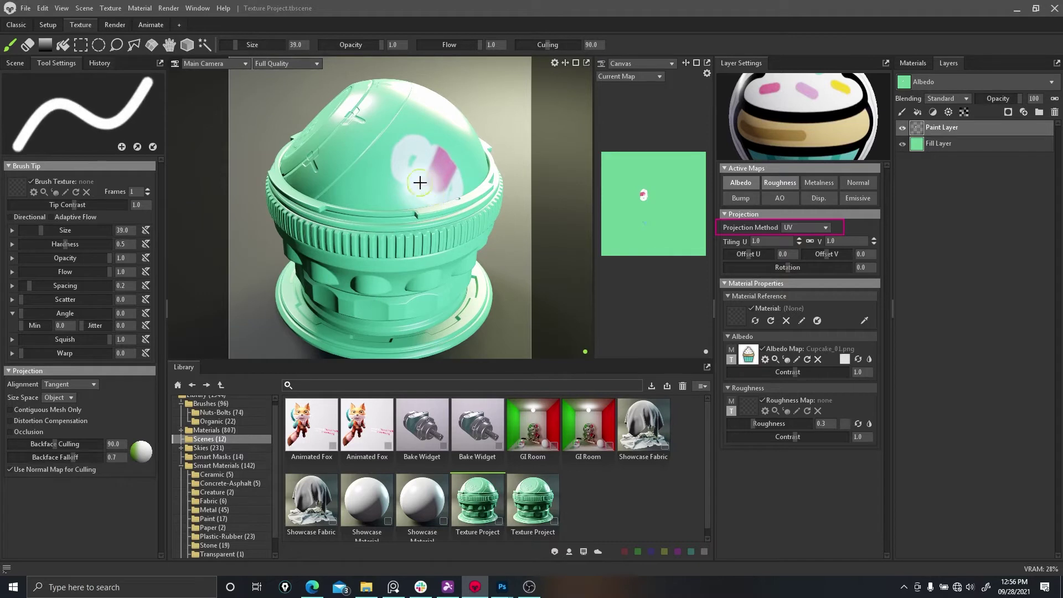
mouse_move(427, 134)
left_mouse_down()
mouse_move(442, 196)
mouse_move(408, 222)
left_mouse_up()
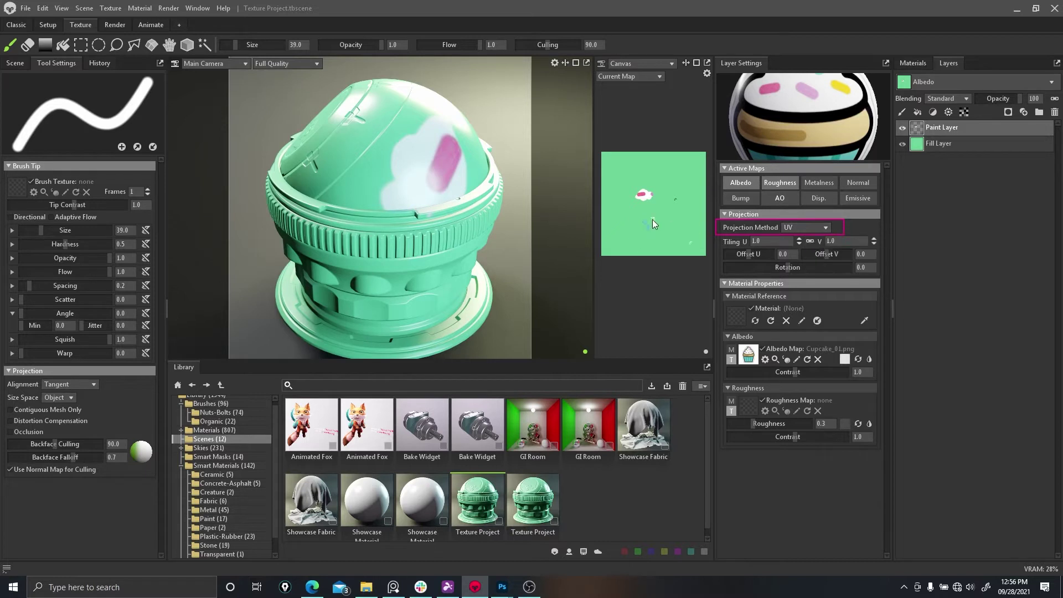
Undo both UV-projected test strokes on the dome and reduce the brush size to 25.
key("ctrl+z")
key("[")
key("[")
key("[")
key("[")
key("[")
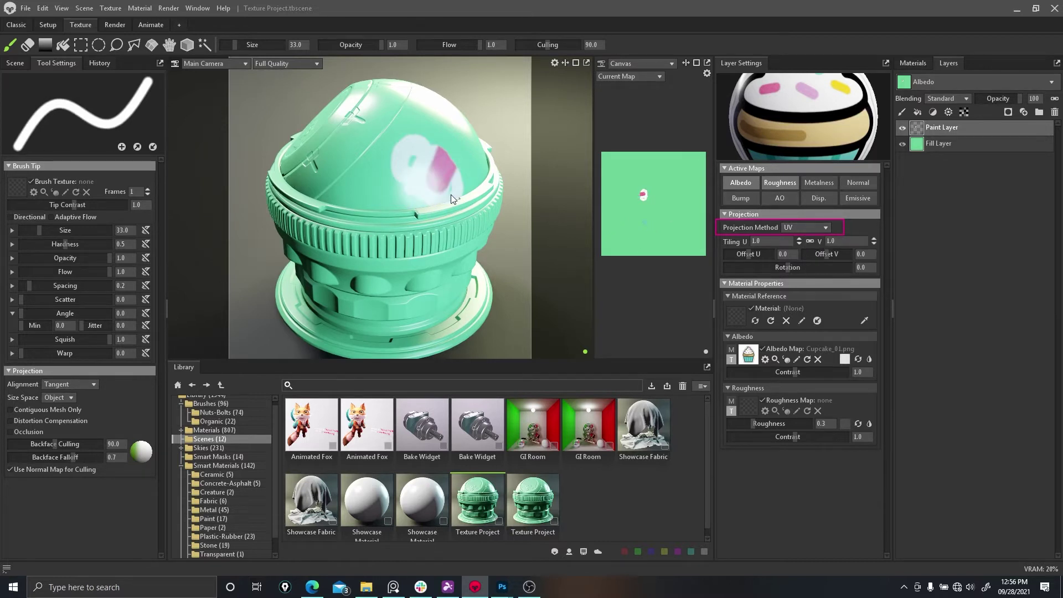
key("bracketleft")
key("bracketleft")
key("bracketleft")
key("bracketleft")
key("ctrl+z")
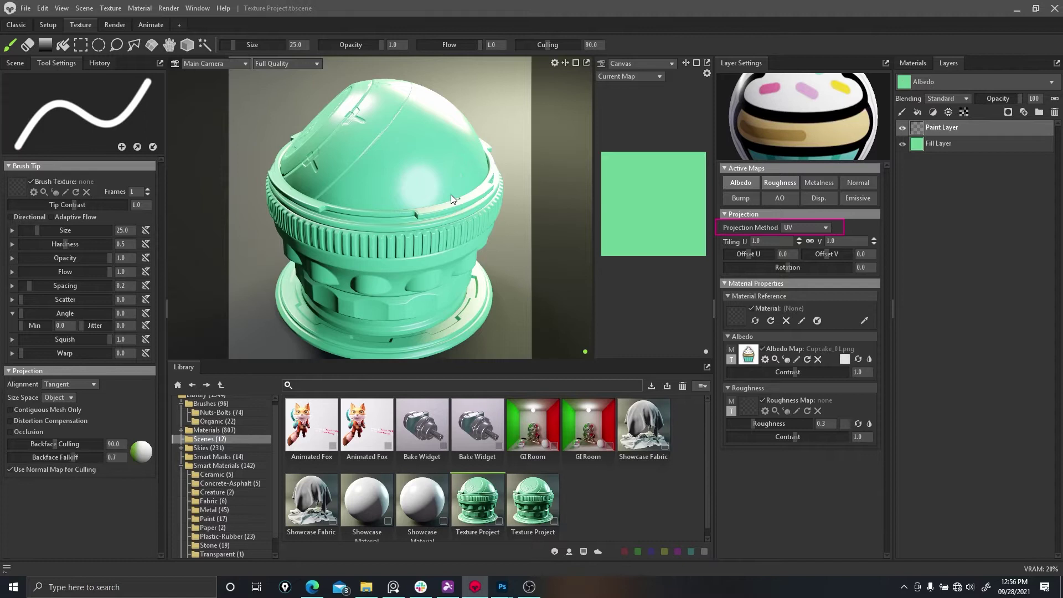
Set the paint layer's projection method to Fit To Brush and enlarge the brush size to 71.
left_click(815, 230)
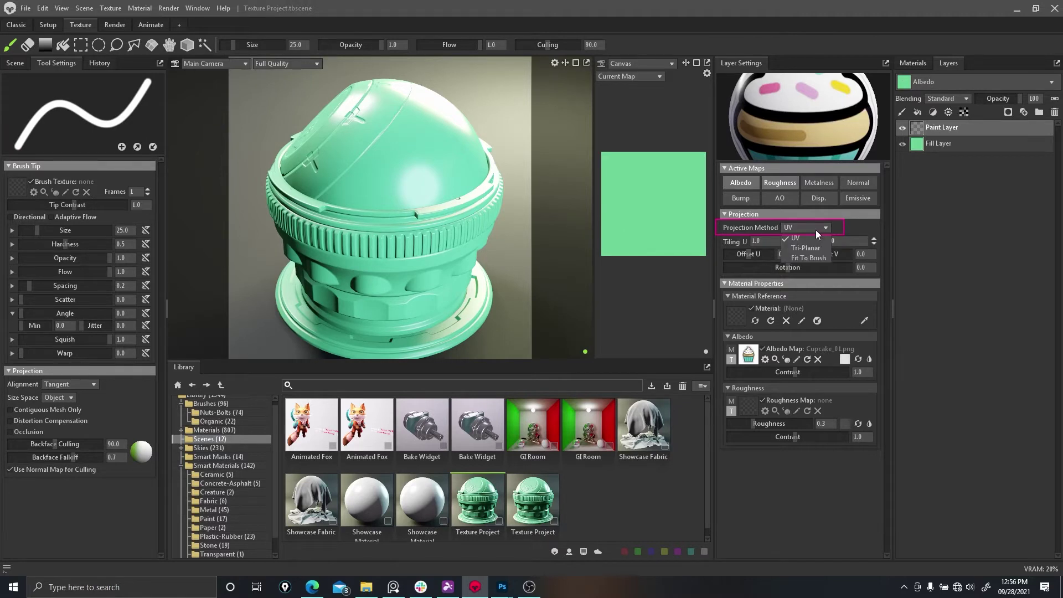
left_click(811, 261)
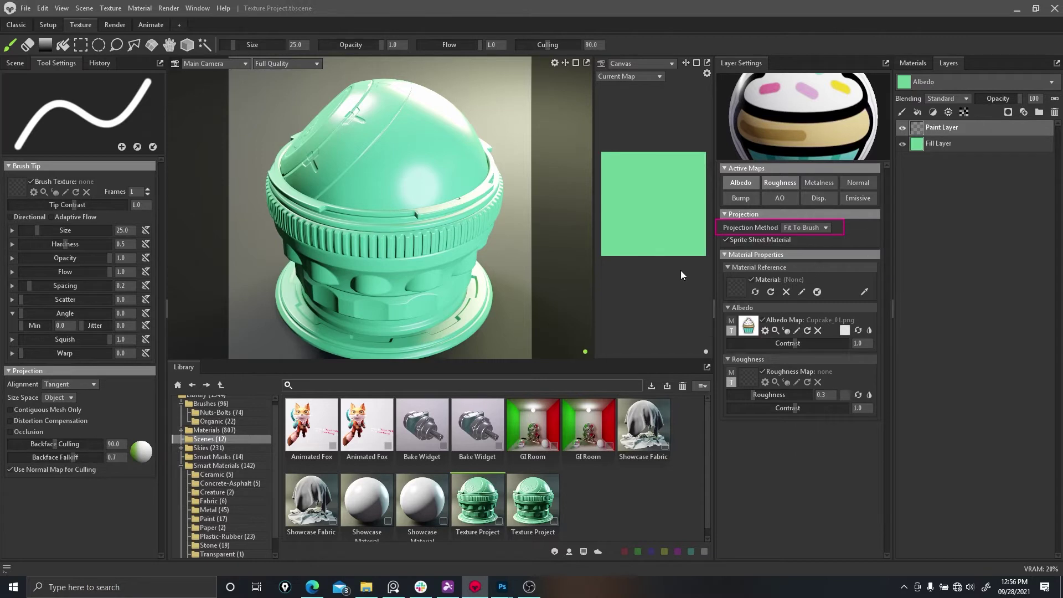
key("bracketright")
key("bracketright")
key("bracketright")
key("bracketright")
key("bracketright")
key("bracketright")
key("bracketright")
key("bracketright")
key("bracketright")
key("bracketright")
key("bracketright")
key("bracketright")
key("bracketright")
key("bracketright")
key("bracketright")
key("bracketright")
key("bracketright")
key("bracketright")
key("bracketright")
key("bracketright")
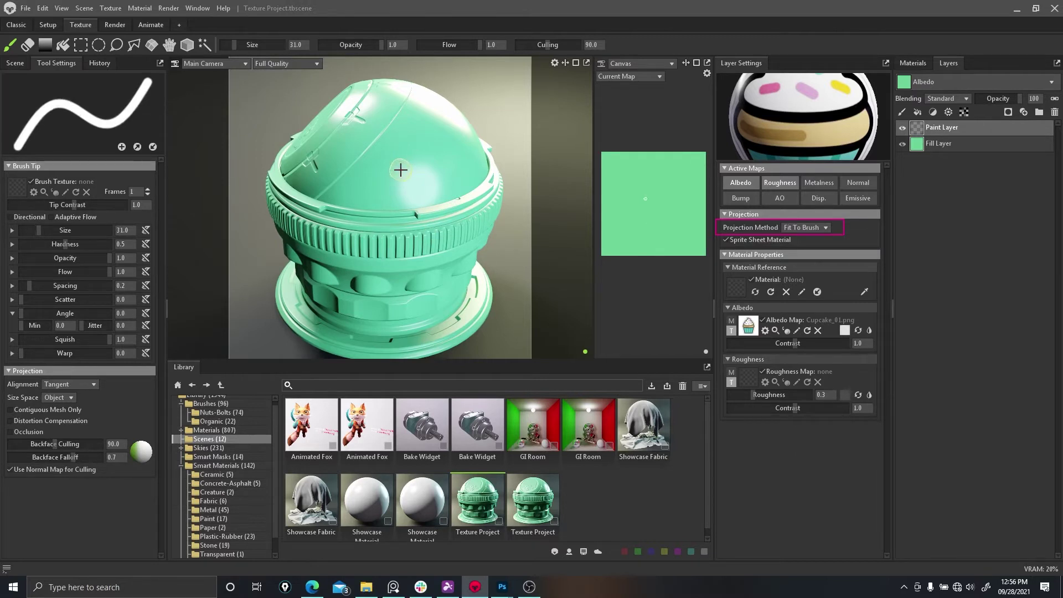
key("bracketright")
key("bracketright")
key("bracketright")
key("bracketright")
key("bracketright")
key("bracketright")
key("bracketright")
key("bracketright")
key("bracketright")
key("bracketright")
key("bracketright")
key("bracketright")
key("bracketright")
key("bracketright")
key("bracketright")
key("bracketright")
key("bracketright")
key("bracketright")
key("bracketright")
key("bracketright")
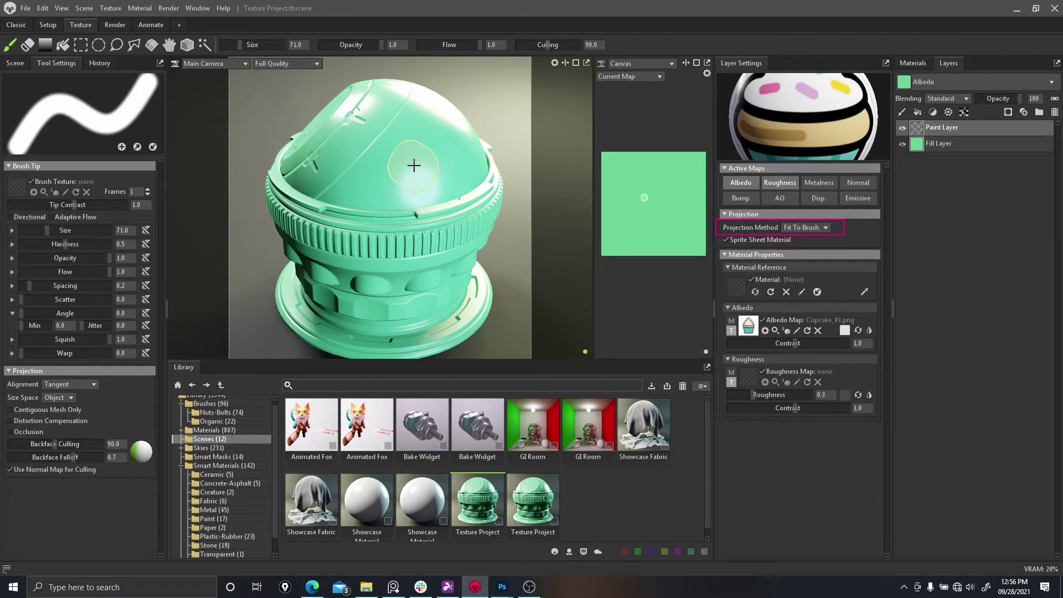
Stamp one cupcake on the blank side of the dome with the soft brush and inspect its edges up close.
left_click(414, 165)
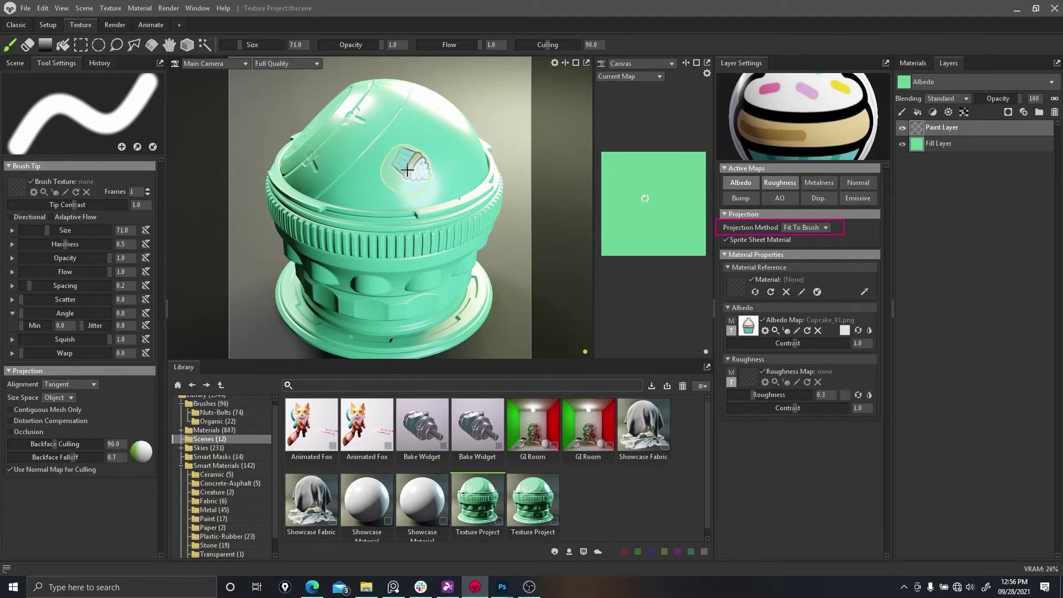
left_click_drag(516, 124, 473, 100, "alt")
right_click_drag(473, 99, 474, 144, "alt")
middle_click_drag(465, 118, 470, 161, "alt")
right_click_drag(469, 162, 474, 171, "alt")
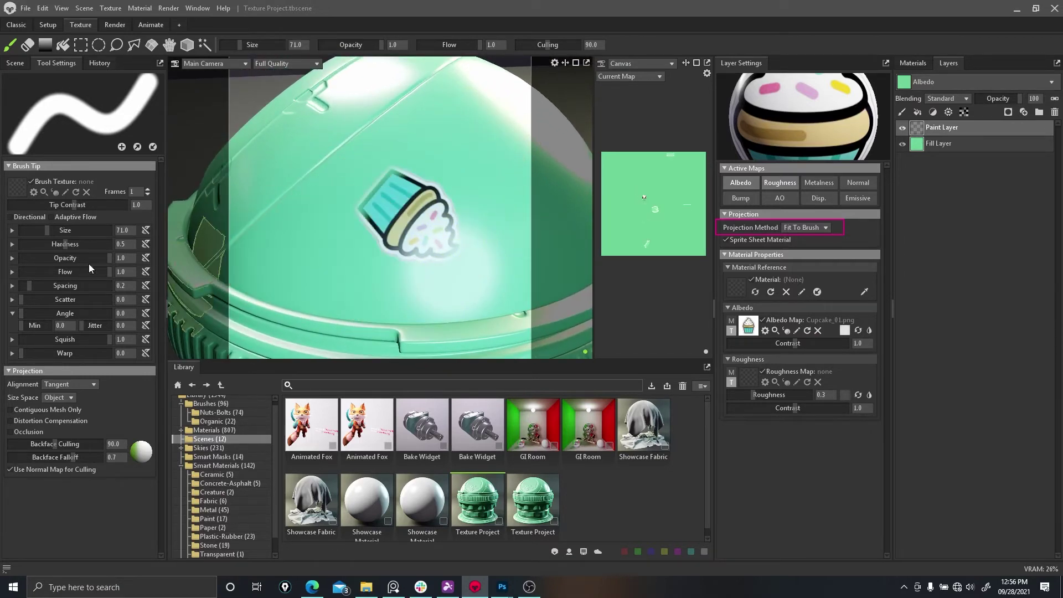
Set the brush hardness to 1.0 and stamp more cupcakes on the dome, one beside the first and others overlapping.
left_click_drag(67, 243, 116, 249)
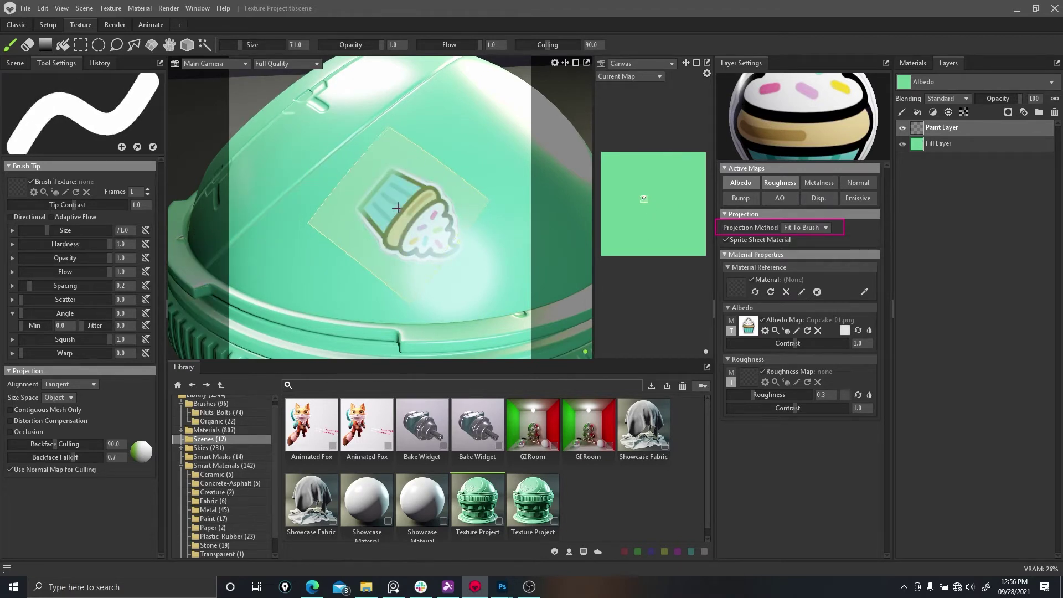
left_click_drag(395, 212, 320, 200, "alt")
left_click(429, 194)
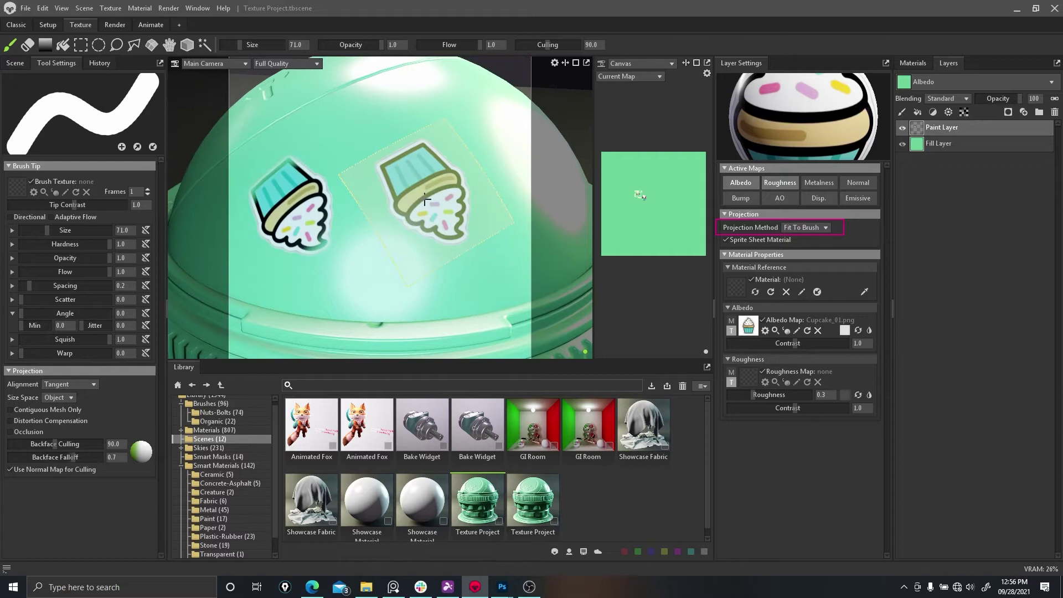
scroll(416, 223, "up", 1)
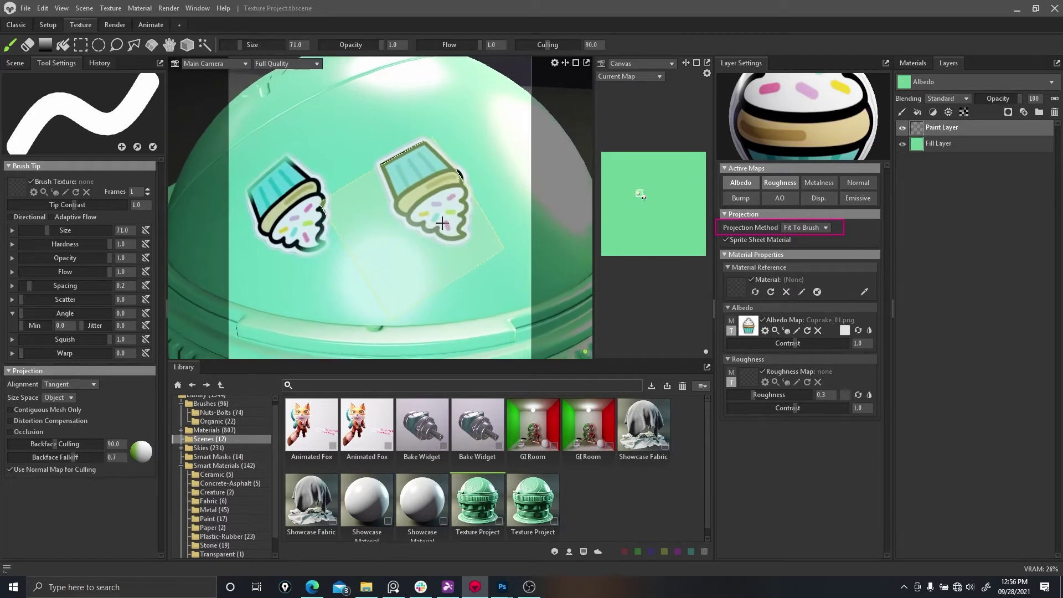
scroll(416, 215, "down", 3)
left_click_drag(398, 107, 427, 112, "alt")
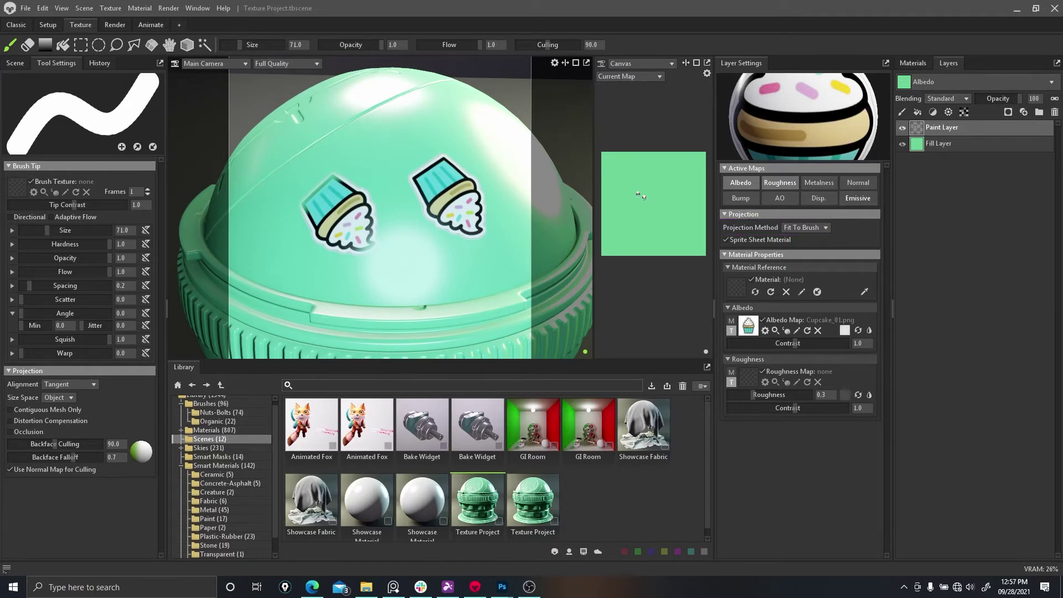
left_click(387, 205)
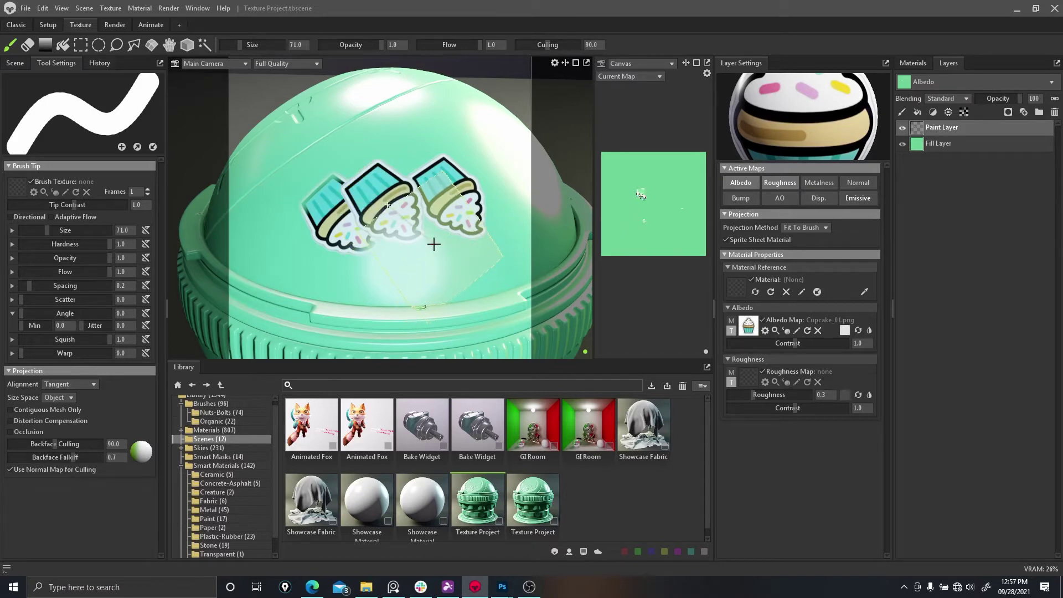
middle_click_drag(442, 239, 419, 266, "alt")
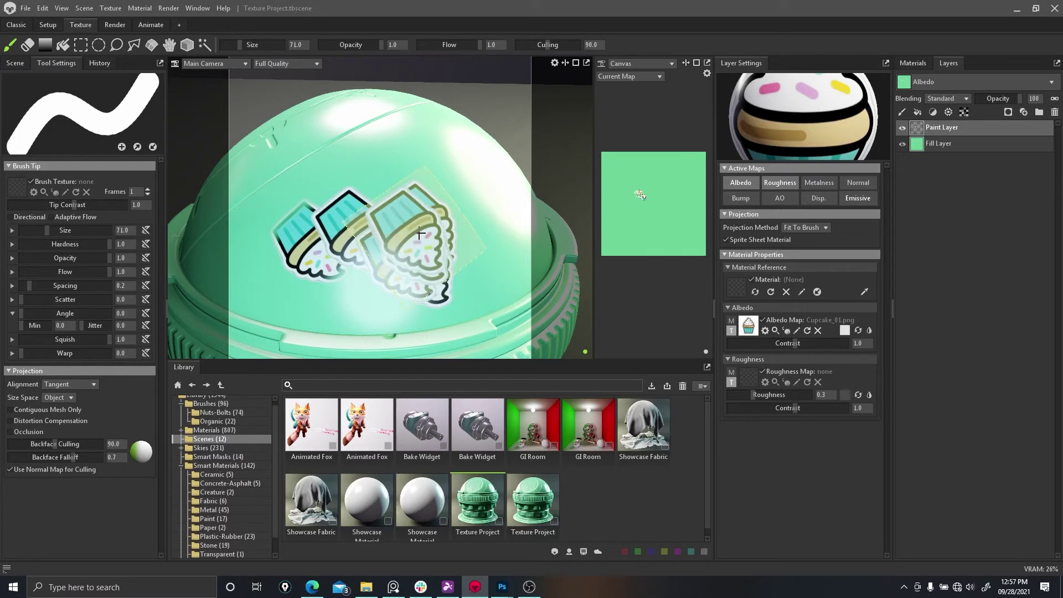
Undo all the test cupcake stamps on the dome.
key("ctrl+z")
key("ctrl+z")
key("ctrl+z")
key("ctrl+z")
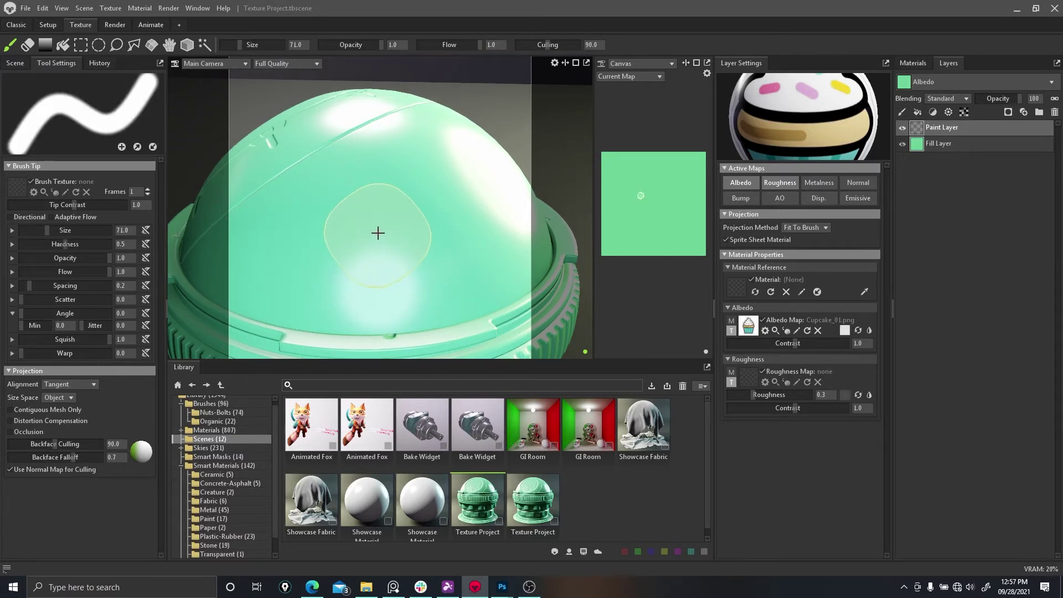
Try single cupcake stamps with the soft brush on the blank side of the dome and undo them.
mouse_move(387, 236)
left_mouse_down("alt")
mouse_move(374, 228)
mouse_move(404, 242)
mouse_move(411, 232)
left_mouse_up("alt")
left_click(418, 218)
key("ctrl+z")
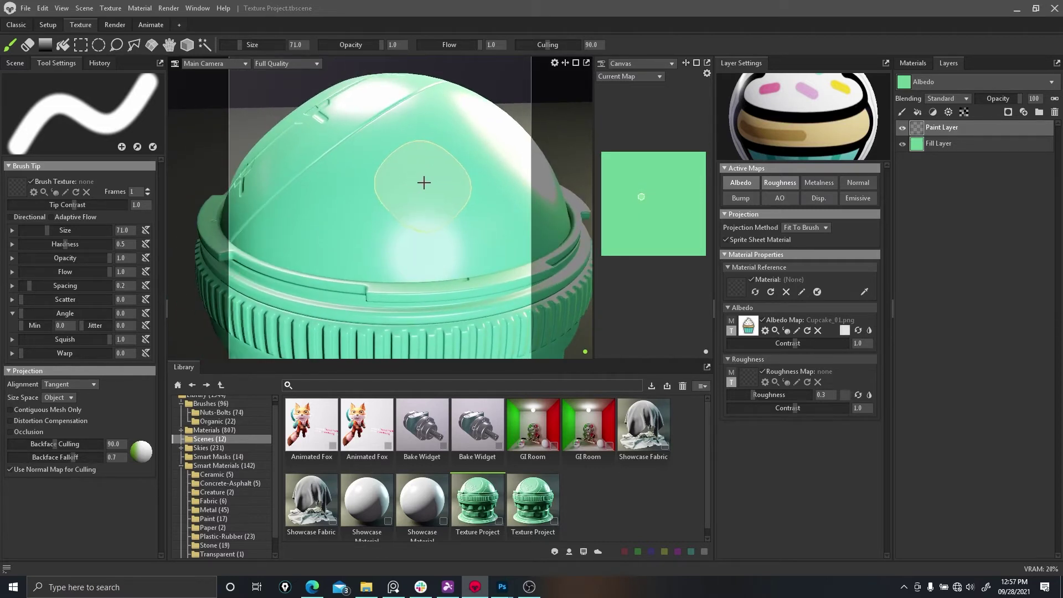
left_click(385, 207)
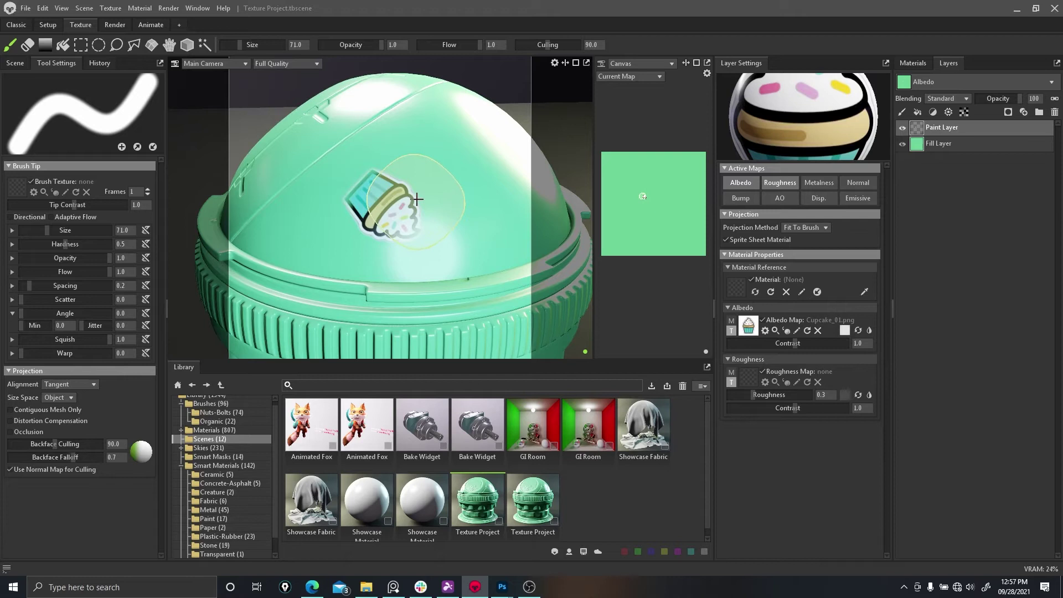
middle_click_drag(420, 183, 417, 191, "alt")
mouse_move(441, 183)
right_mouse_down()
mouse_move(418, 185)
mouse_move(443, 171)
mouse_move(425, 174)
mouse_move(447, 179)
right_mouse_up()
key("bracketright")
key("bracketright")
key("bracketright")
key("bracketright")
key("bracketright")
key("bracketright")
key("bracketright")
key("bracketright")
key("bracketright")
key("bracketright")
left_click(462, 165, "shift")
key("ctrl+z")
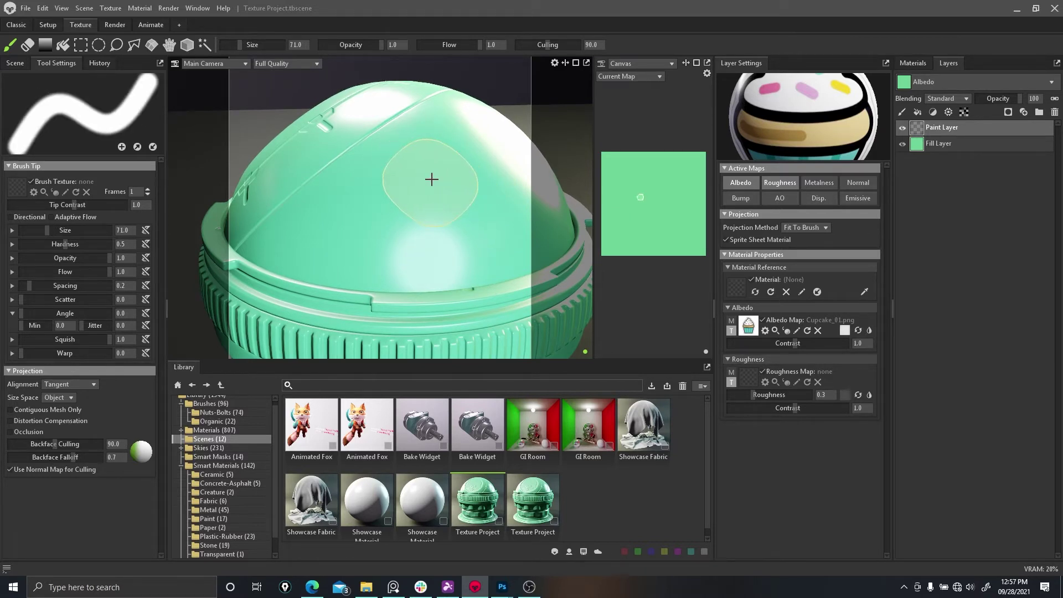
Stamp four cupcakes in a row around the dome, turning the brush angle to 313, 202 and 181 between stamps.
left_click(319, 216)
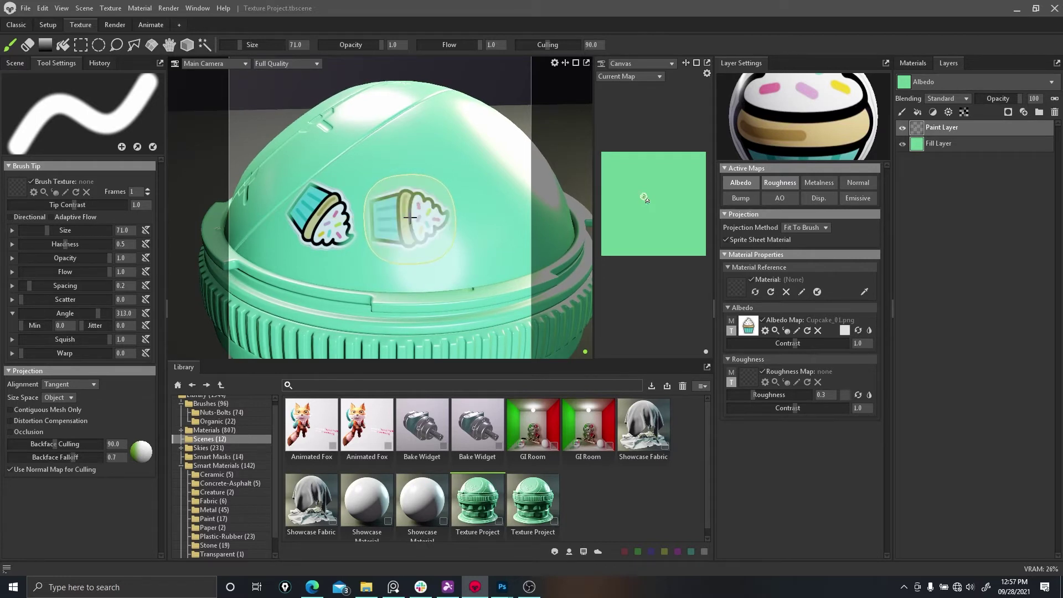
left_click(409, 217)
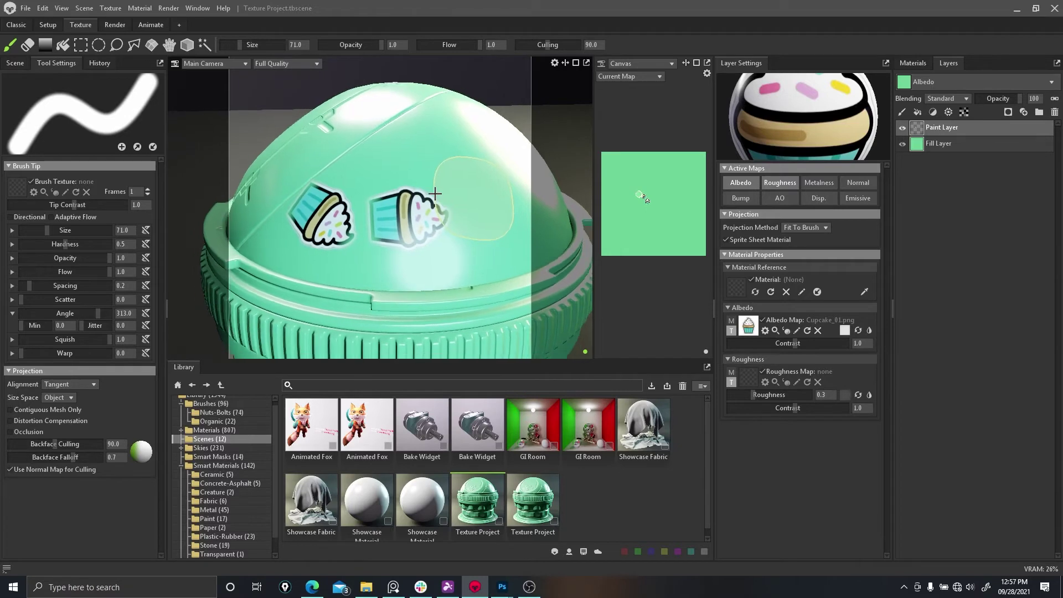
right_click_drag(435, 194, 422, 187, "alt")
left_click_drag(450, 176, 404, 173, "alt")
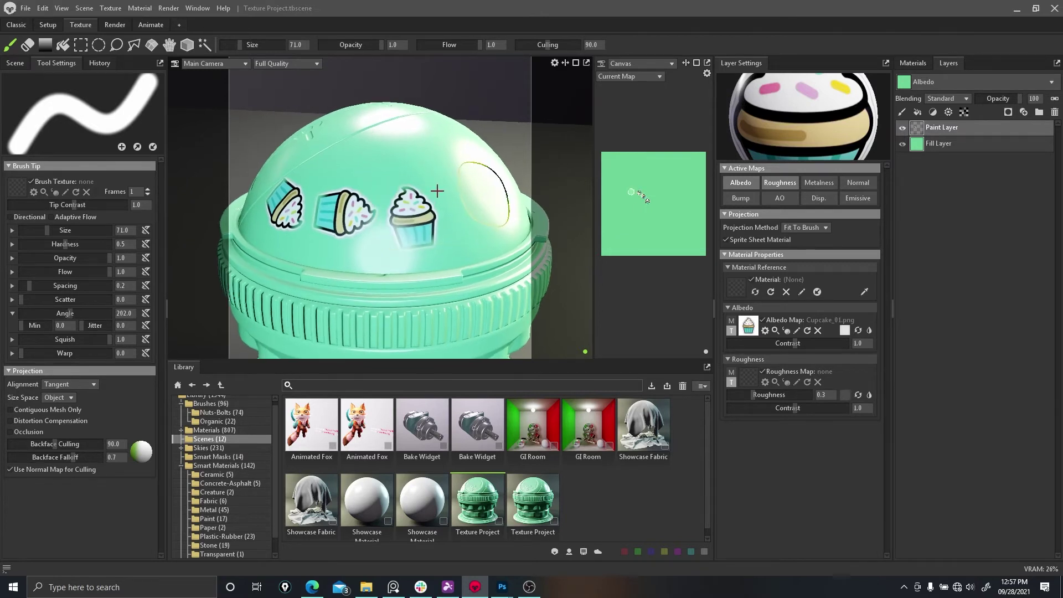
right_click_drag(437, 190, 453, 188, "alt")
left_click_drag(453, 188, 396, 193, "alt")
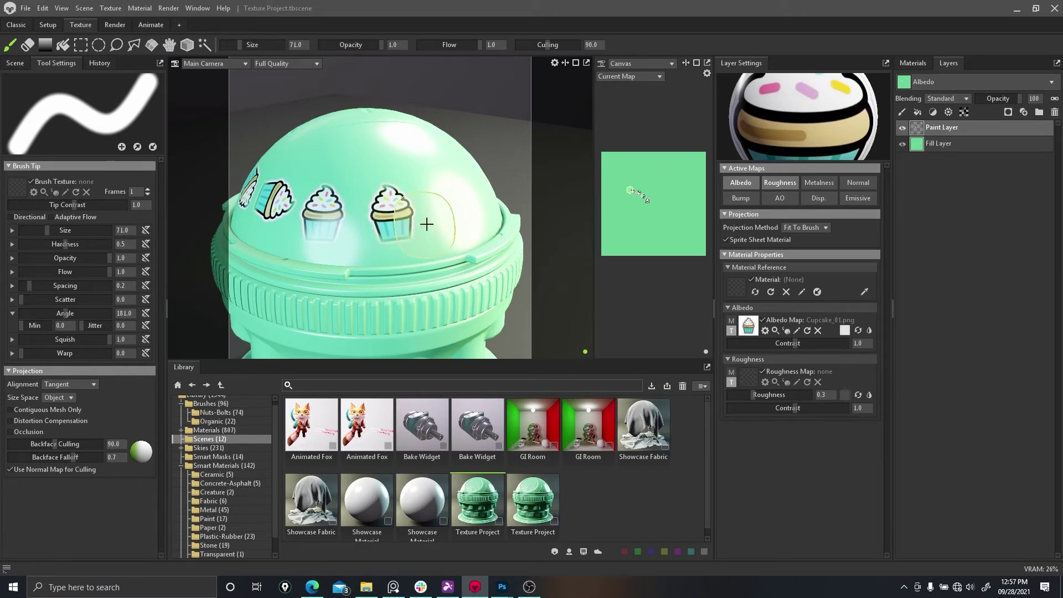
Enlarge the brush to size 170 and stamp one large cupcake on the dome at the end of the row, with the angle at 146.
key("bracketright")
key("bracketright")
key("bracketright")
key("bracketright")
key("bracketright")
key("bracketright")
key("bracketright")
key("bracketright")
key("bracketright")
key("bracketright")
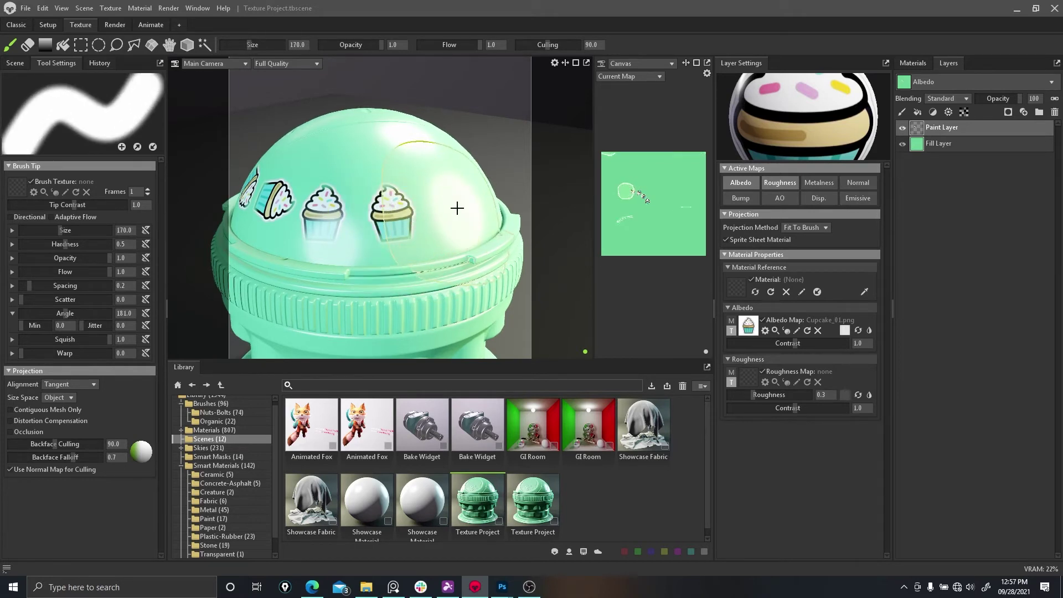
mouse_move(455, 206)
left_mouse_down("alt")
mouse_move(429, 205)
mouse_move(385, 238)
left_mouse_up("alt")
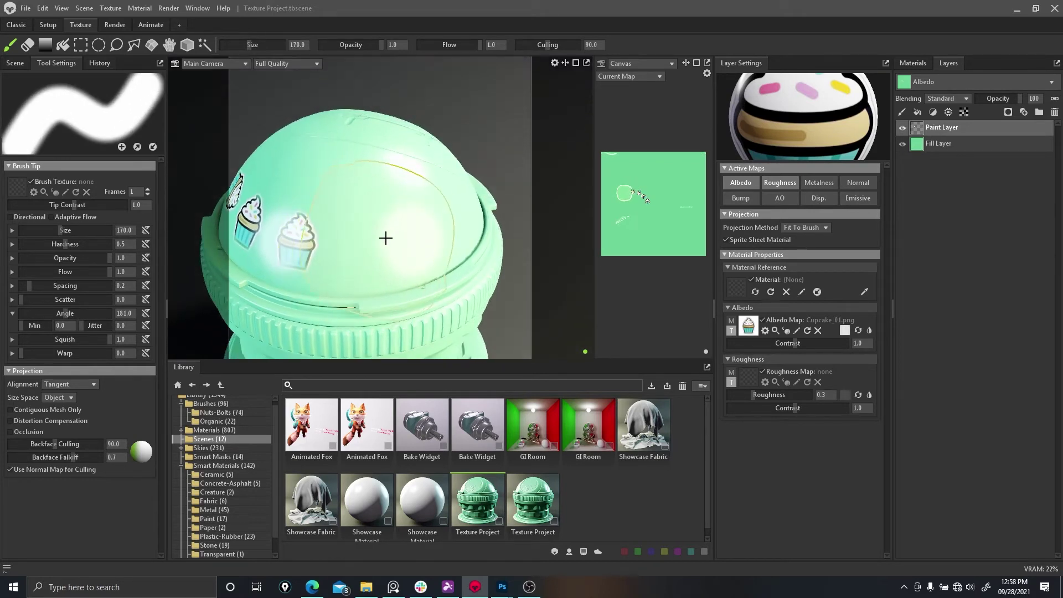
left_click(386, 210)
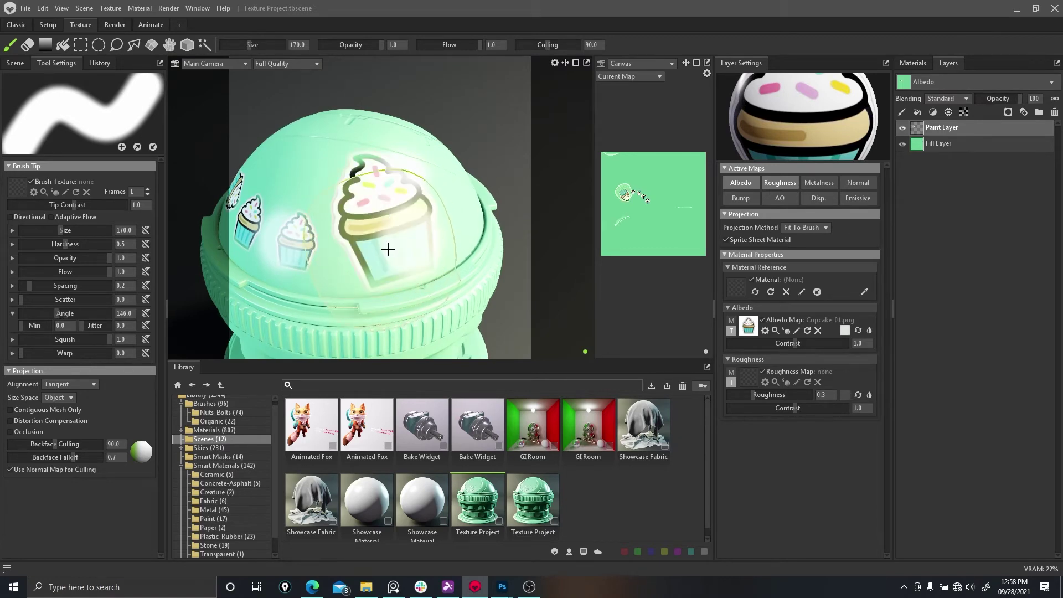
Reduce the brush size to 49 and stamp two small cupcakes on the notched band of the base, turning the brush for the second.
right_click_drag(388, 249, 451, 215, "alt")
left_click_drag(387, 244, 406, 206, "alt")
right_click_drag(405, 207, 368, 287, "alt")
left_click_drag(368, 287, 438, 247, "alt")
middle_click_drag(424, 231, 433, 100, "alt")
right_click_drag(390, 184, 441, 188, "alt")
left_click_drag(442, 188, 397, 221, "alt")
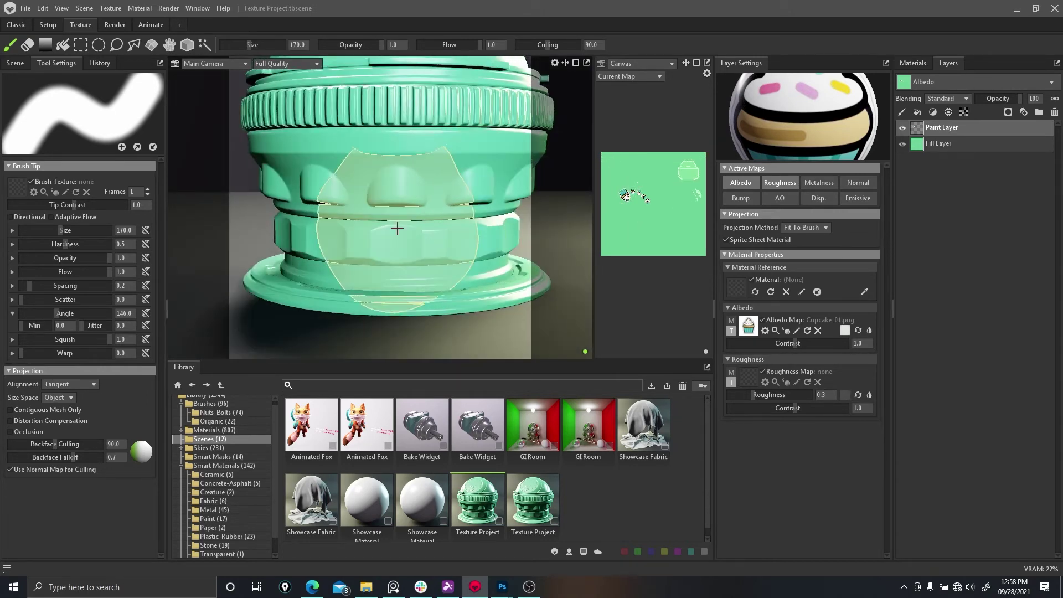
right_click_drag(397, 228, 392, 226, "alt")
key("bracketleft")
key("bracketleft")
key("bracketleft")
key("bracketleft")
key("bracketleft")
key("bracketleft")
key("bracketleft")
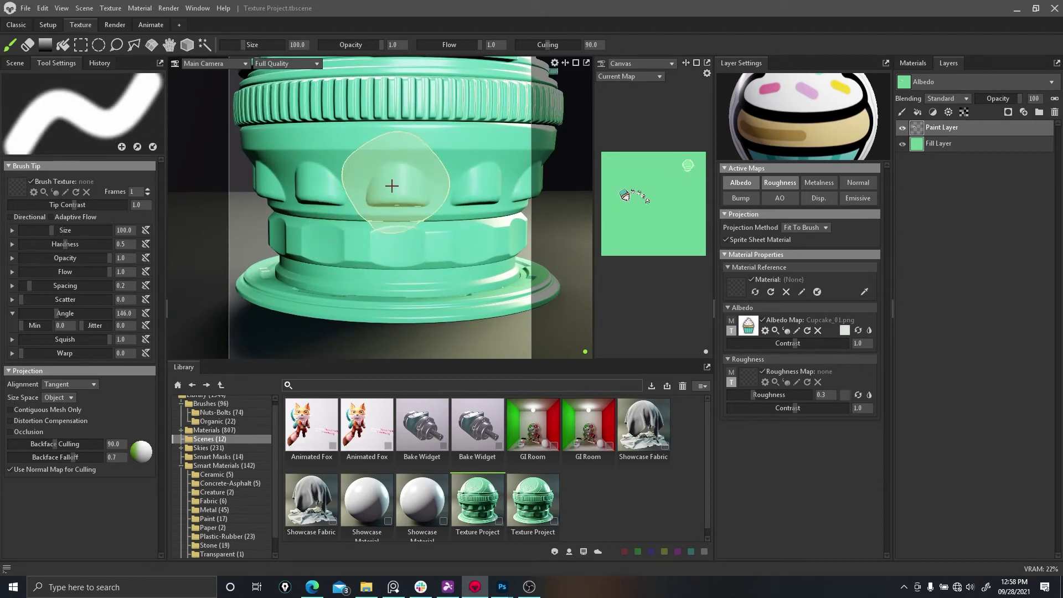
key("bracketleft")
key("bracketleft")
key("bracketleft")
key("bracketleft")
key("bracketleft")
key("bracketleft")
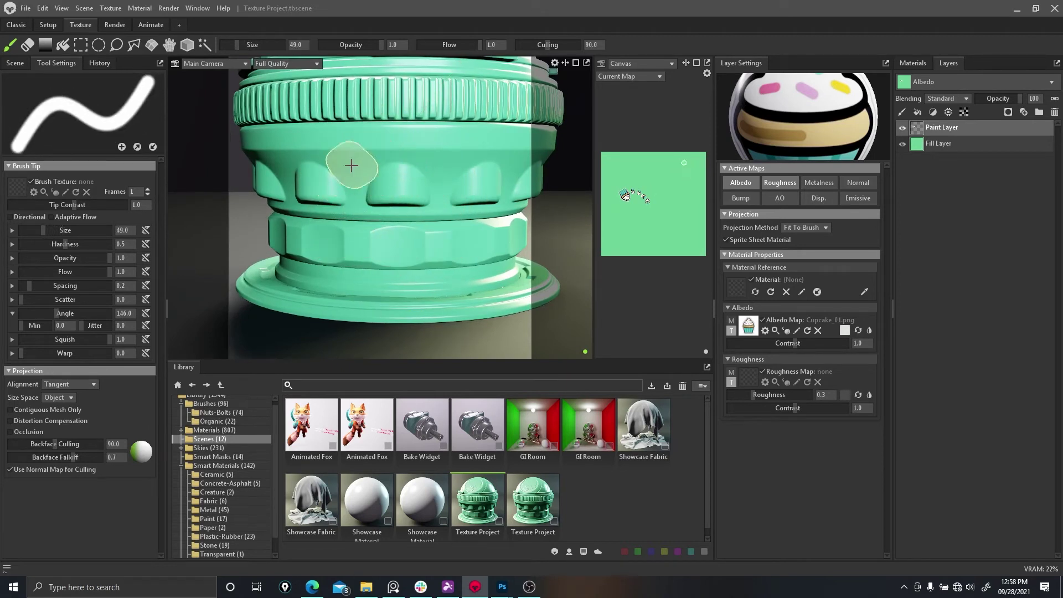
left_click(353, 166)
right_click_drag(440, 164, 421, 163, "shift")
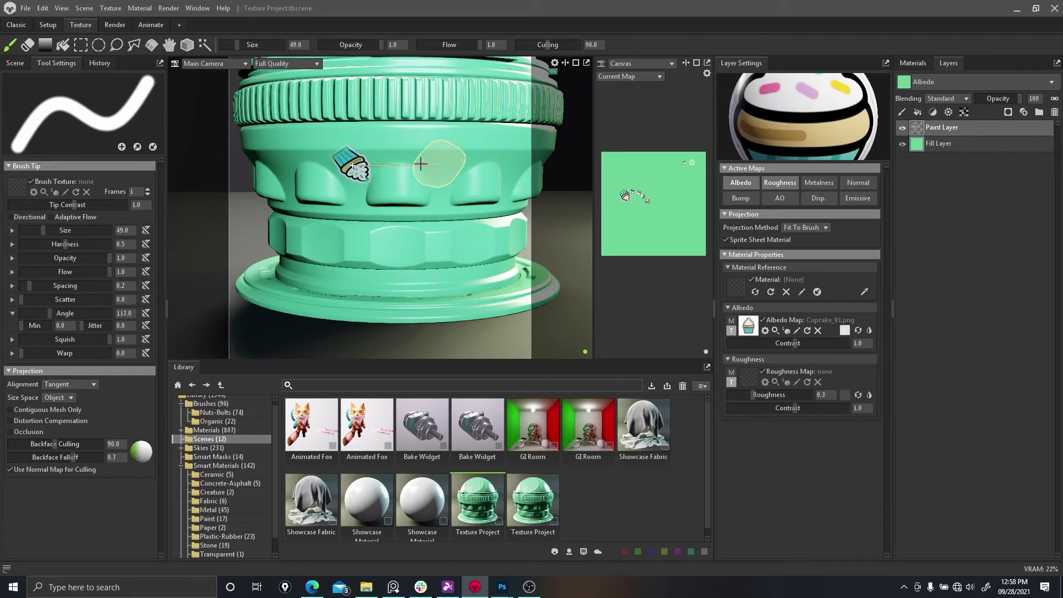
left_click(441, 166)
Set the brush size to 78 and hardness to 1.0, and stamp a larger cupcake on the band at an angle of about 175.
left_click_drag(471, 193, 403, 183, "alt")
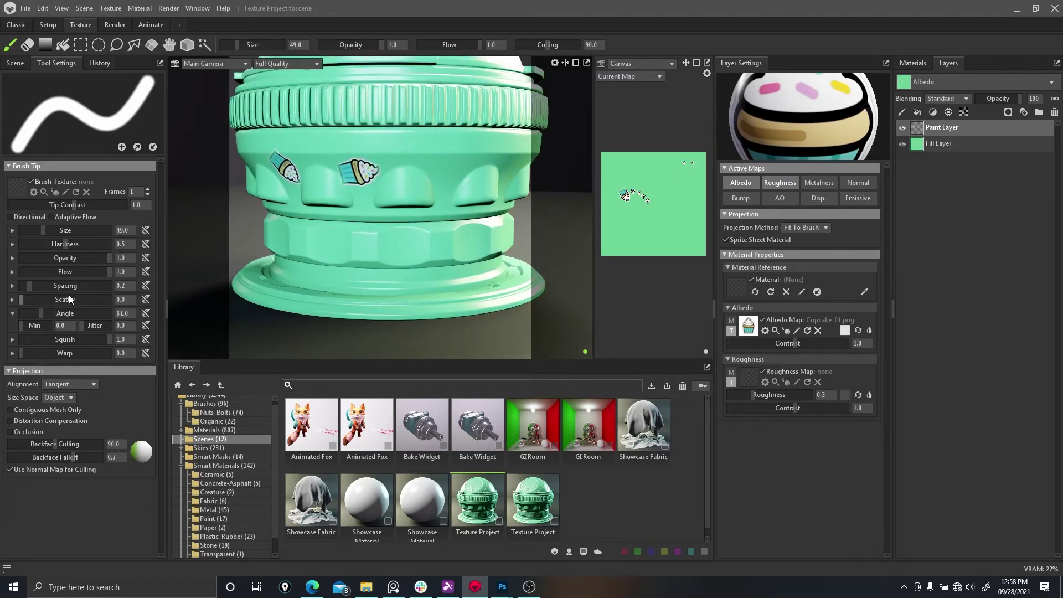
left_click_drag(44, 314, 69, 314)
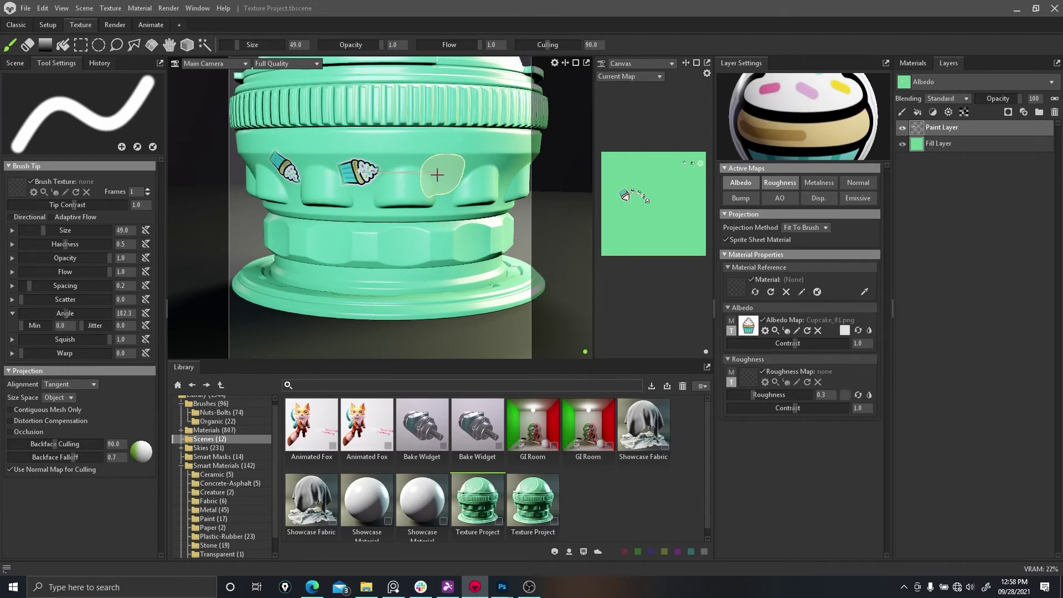
left_click_drag(43, 231, 115, 244)
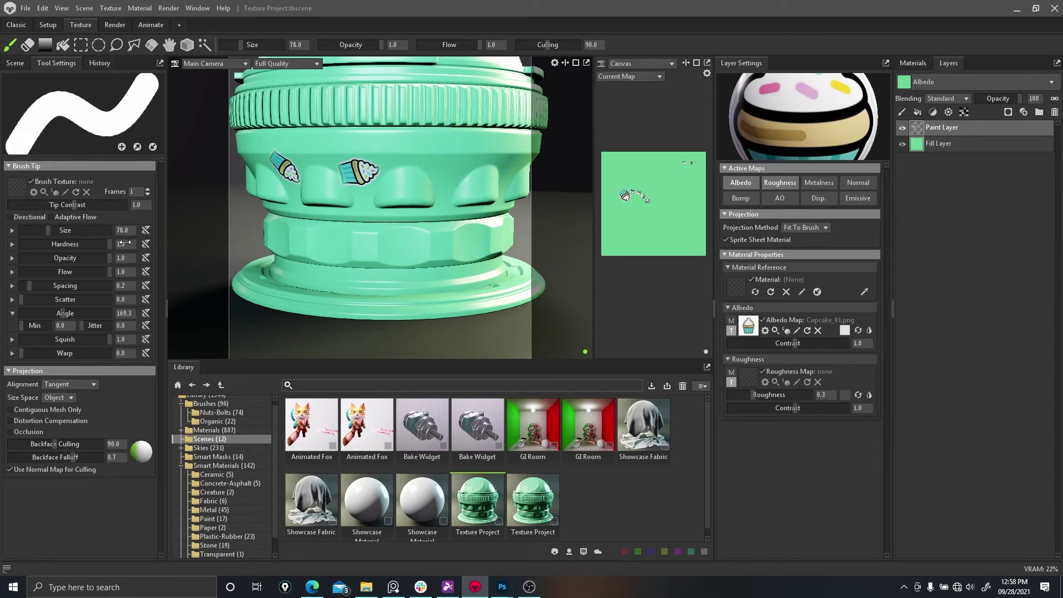
mouse_move(453, 191)
right_mouse_down("alt")
mouse_move(422, 187)
mouse_move(455, 199)
right_mouse_up("alt")
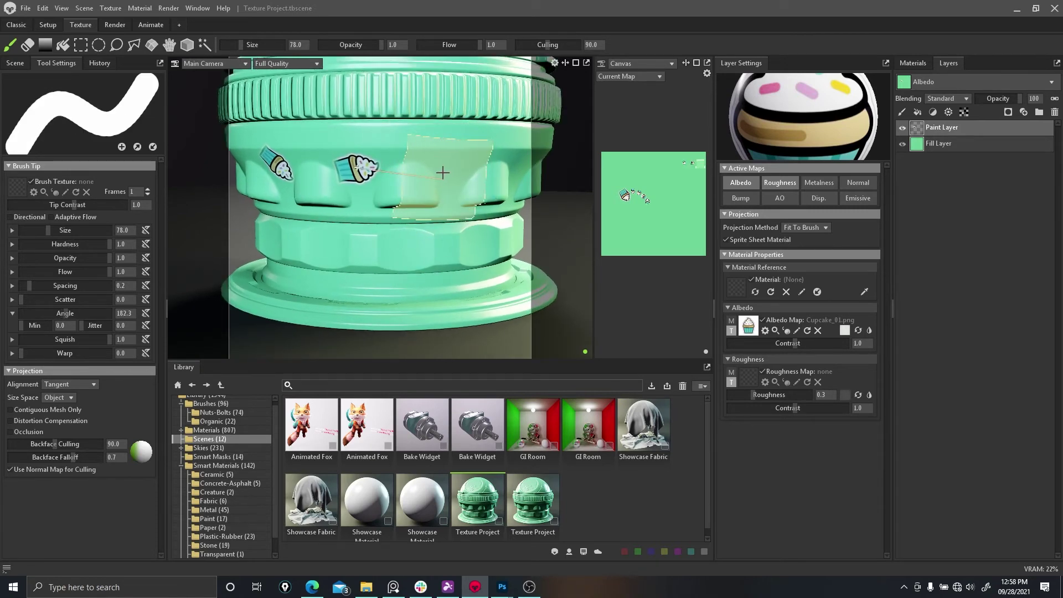
left_click(455, 166)
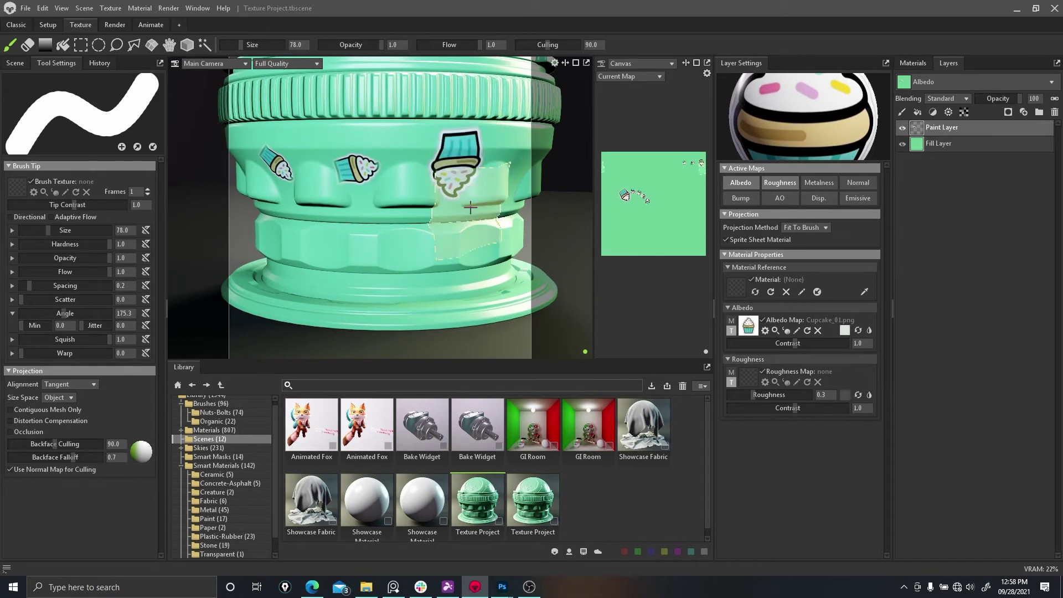
Turn the brush angle to 359.3 and stamp three upright cupcakes in a row around the notched band.
left_click_drag(451, 165, 341, 176, "alt")
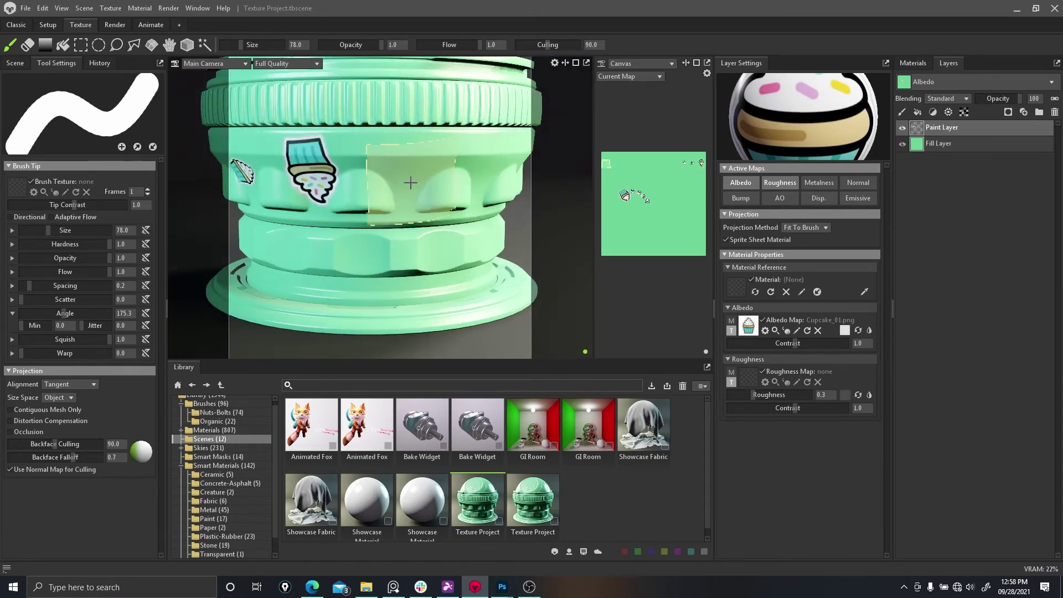
mouse_move(409, 178)
right_mouse_down("shift")
mouse_move(389, 175)
mouse_move(333, 202)
right_mouse_up("shift")
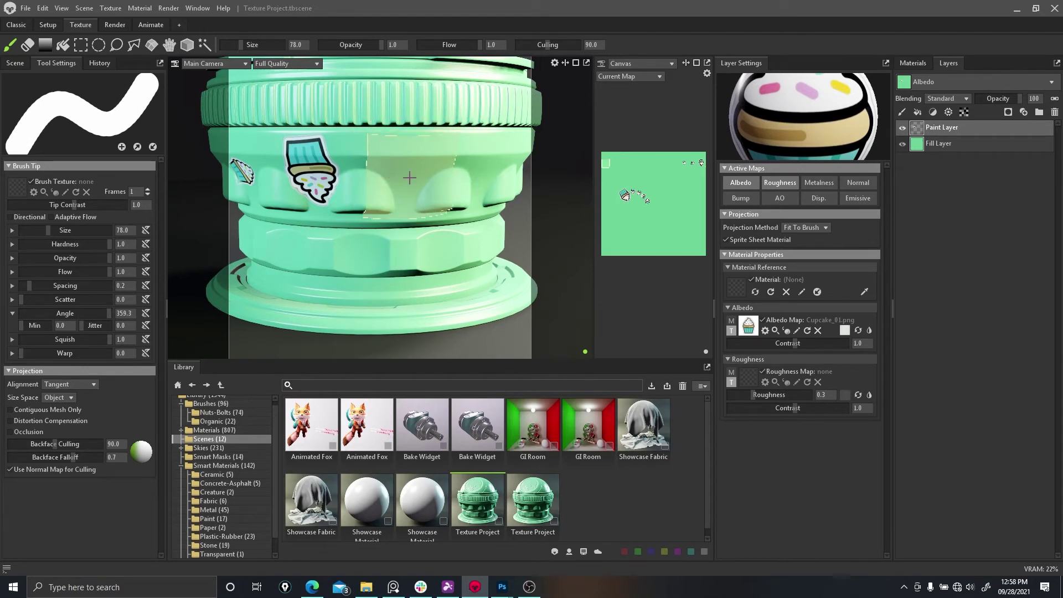
left_click(408, 178)
left_click_drag(470, 186, 405, 182, "alt")
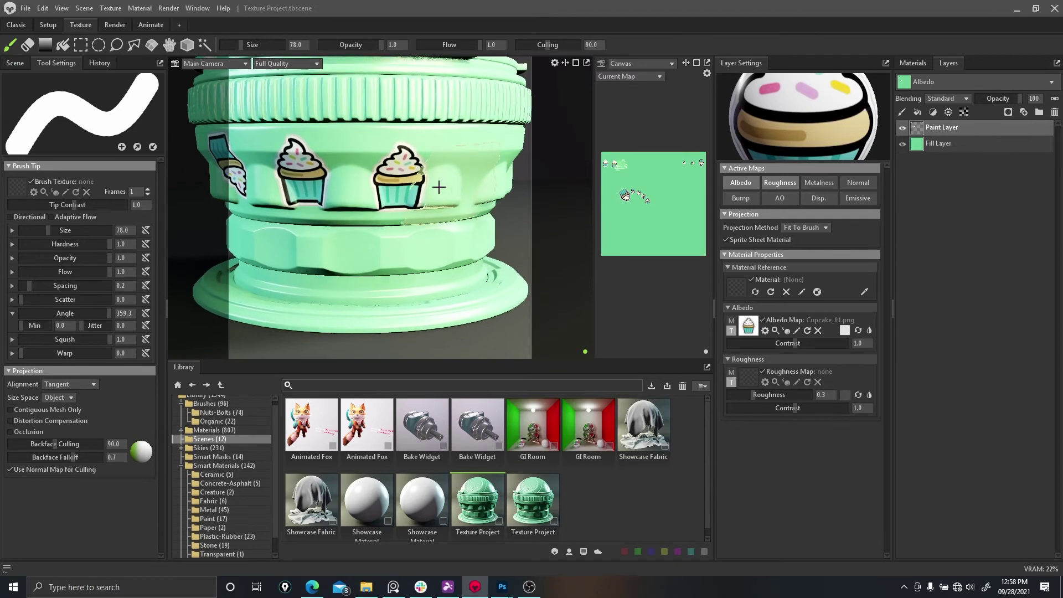
left_click_drag(430, 187, 373, 189, "alt")
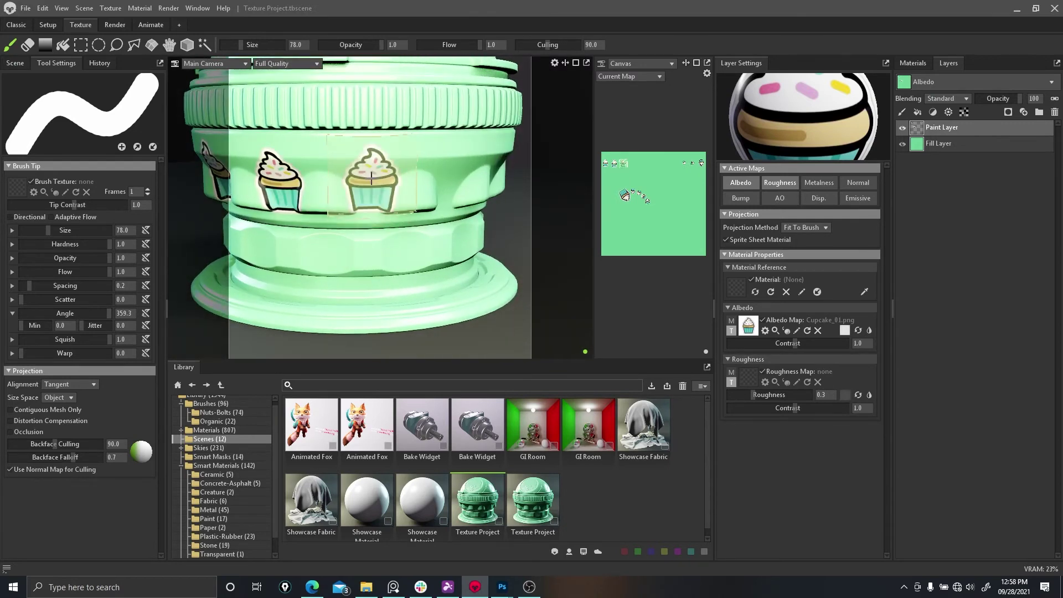
Examine the cupcake stickers on the dome and around the base from several sides.
mouse_move(323, 191)
right_mouse_down("alt")
mouse_move(339, 197)
mouse_move(332, 183)
right_mouse_up("alt")
left_click_drag(332, 183, 408, 201, "alt")
middle_click_drag(351, 163, 383, 200, "alt")
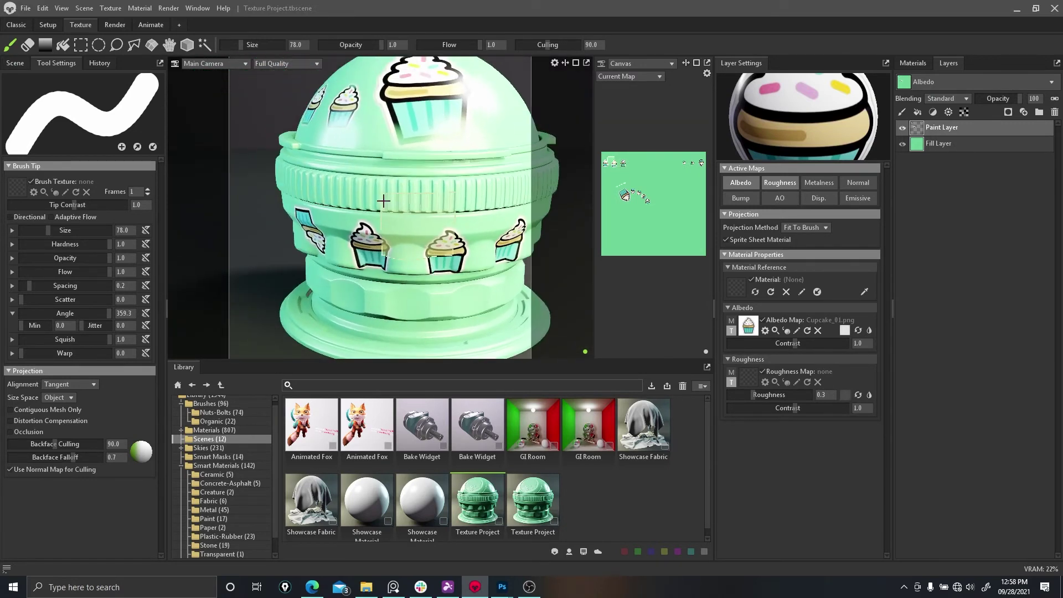
right_click_drag(383, 201, 399, 187, "alt")
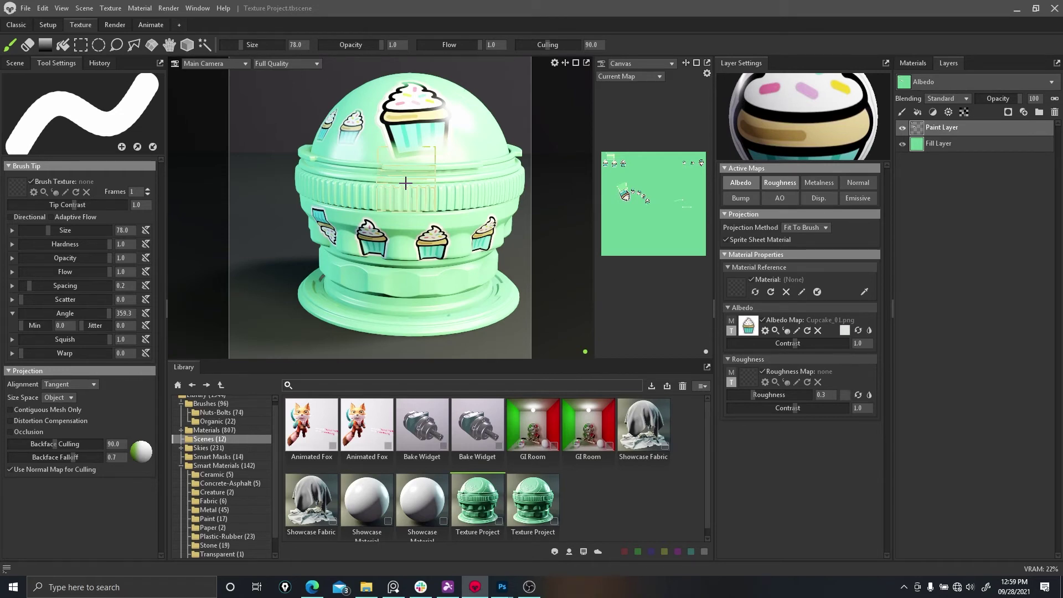
mouse_move(491, 174)
left_mouse_down("alt")
mouse_move(382, 201)
mouse_move(554, 185)
mouse_move(429, 171)
left_mouse_up("alt")
right_click_drag(396, 162, 451, 205, "alt")
left_click_drag(426, 197, 448, 203, "alt")
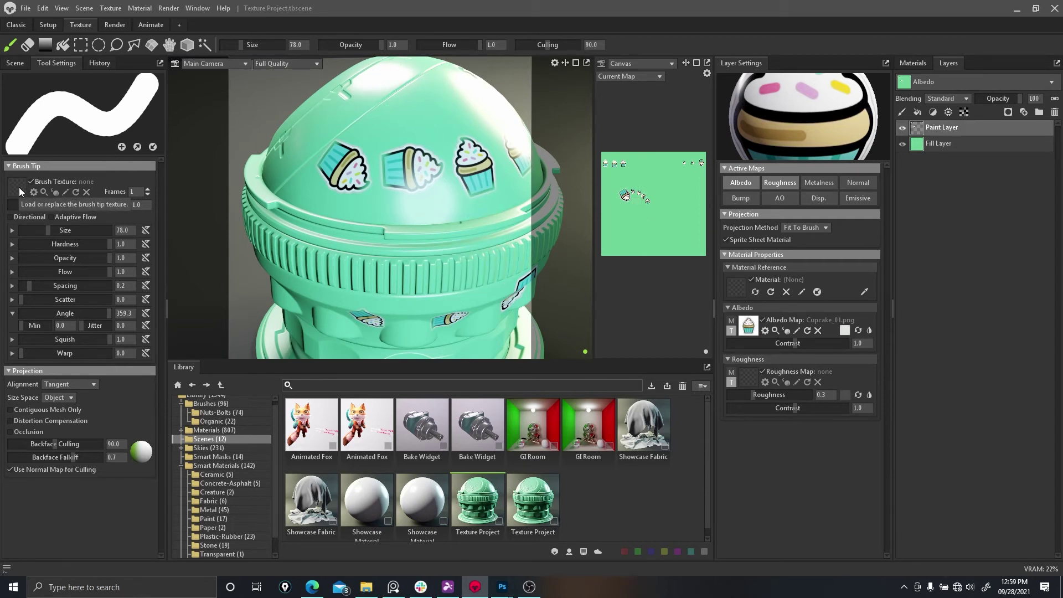
Disable the albedo map, load Cupcake_01.png as the brush texture, and stamp a plain white cupcake on the dome above the row.
left_click(762, 321)
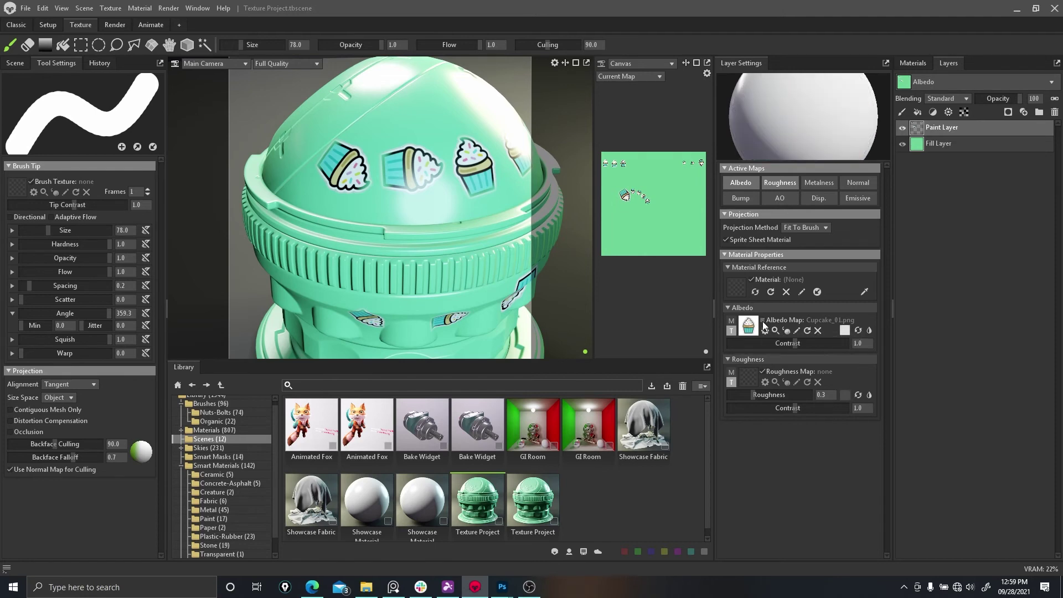
left_click(18, 182)
double_click(400, 166)
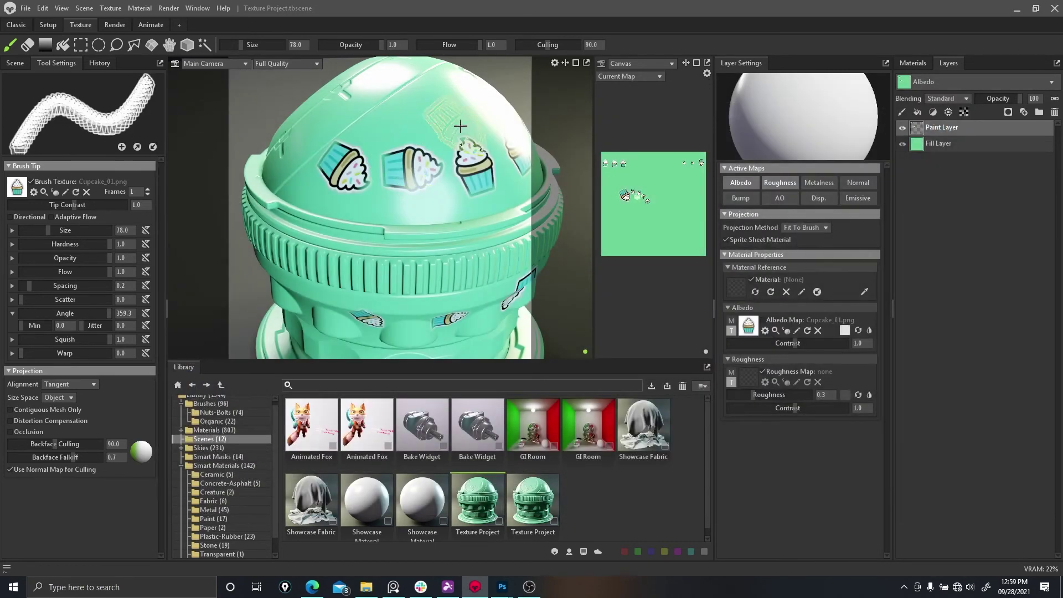
scroll(443, 116, "up", 3)
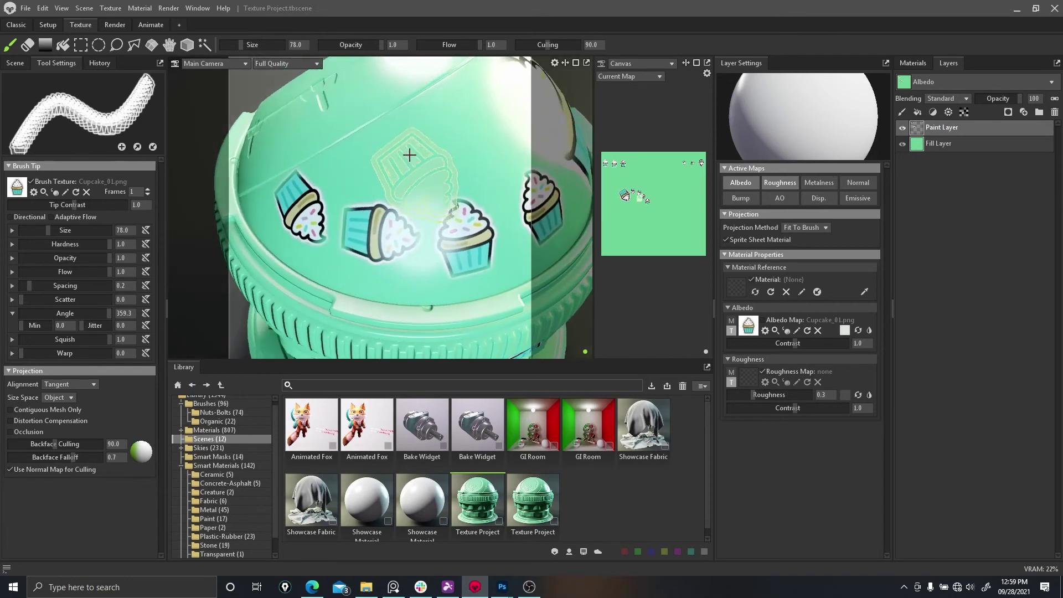
left_click(412, 153)
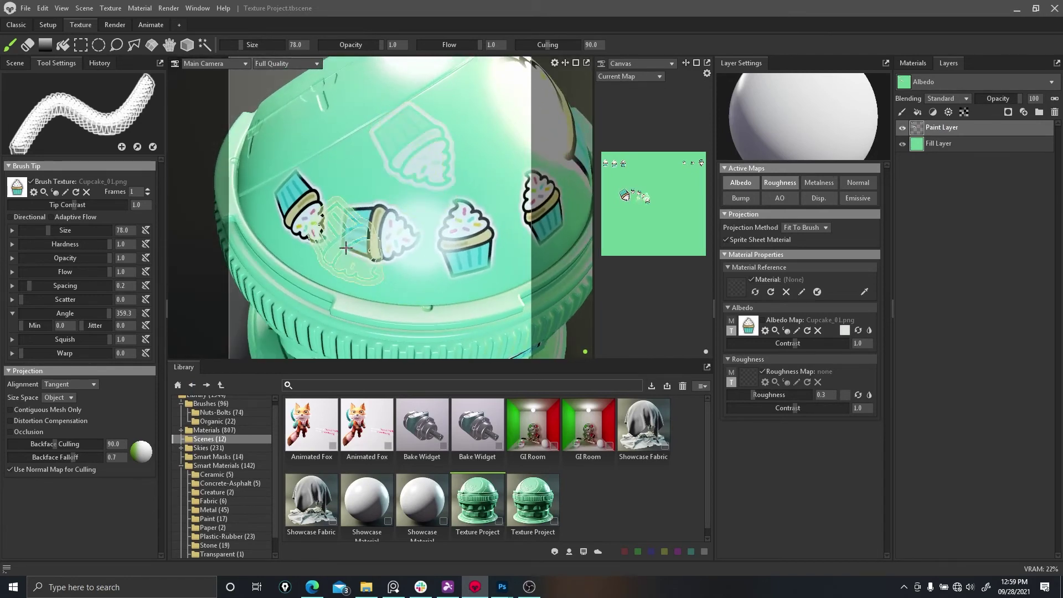
left_click(409, 227)
Change the albedo color to magenta ab0095 and stamp a cupcake beside the white one on the dome.
left_click(845, 334)
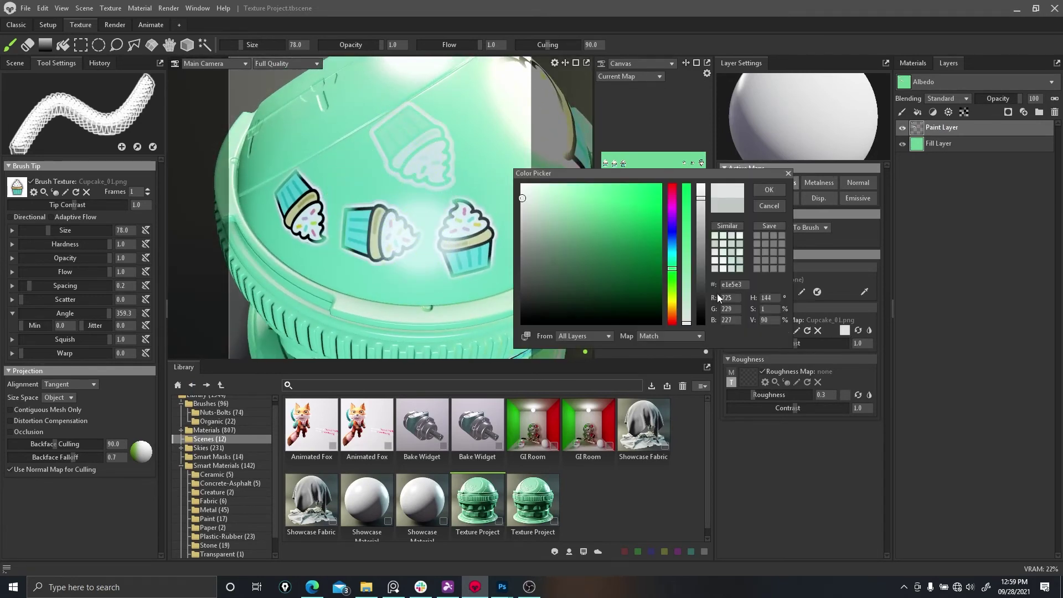
left_click_drag(658, 268, 680, 230)
left_click(673, 204)
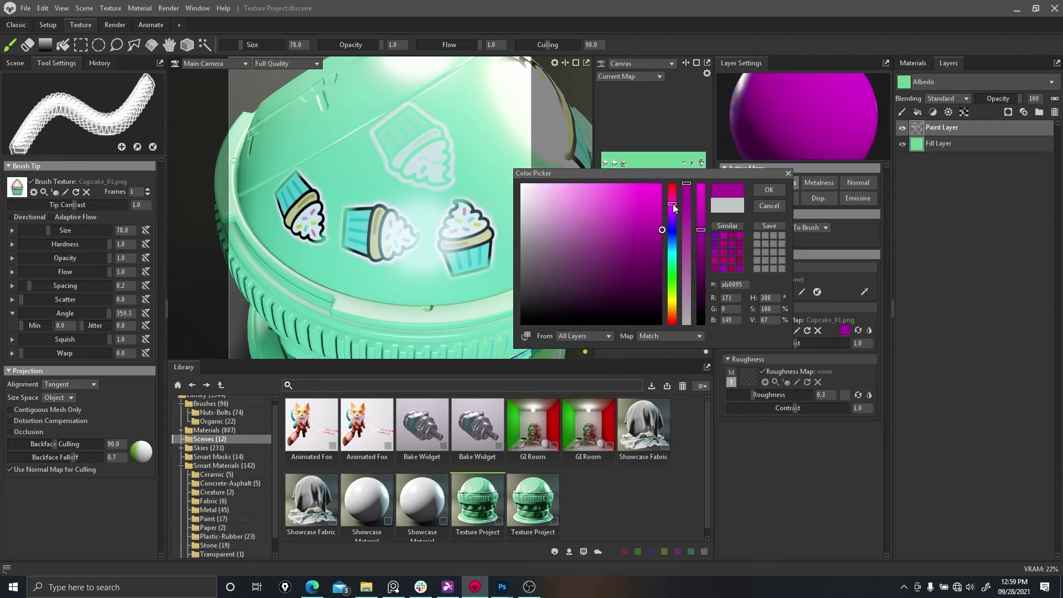
left_click(759, 191)
scroll(469, 239, "down", 1)
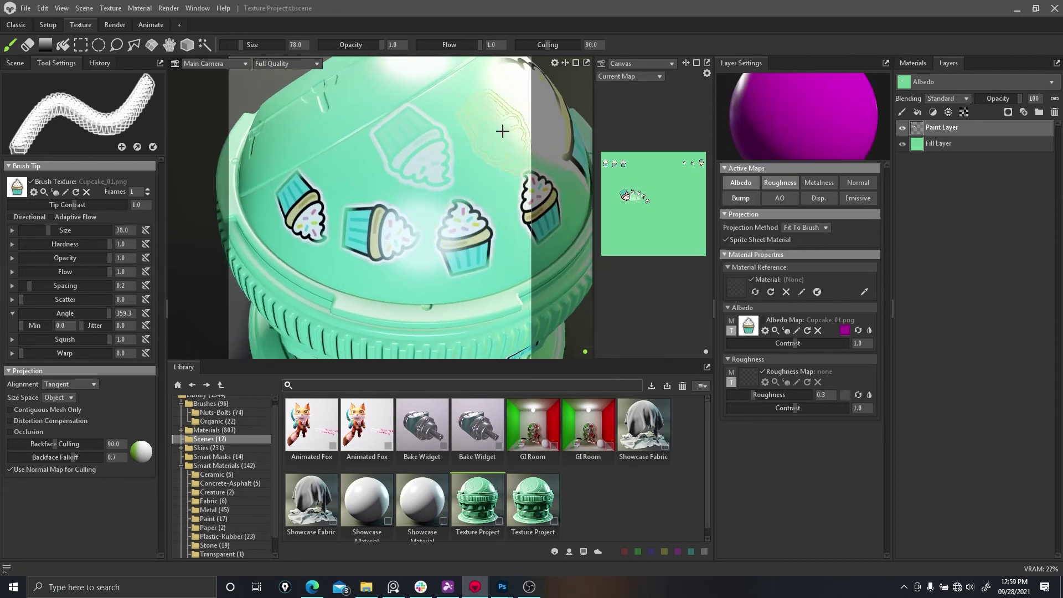
left_click(491, 121)
mouse_move(493, 273)
left_mouse_down("alt")
mouse_move(468, 248)
mouse_move(344, 200)
left_mouse_up("alt")
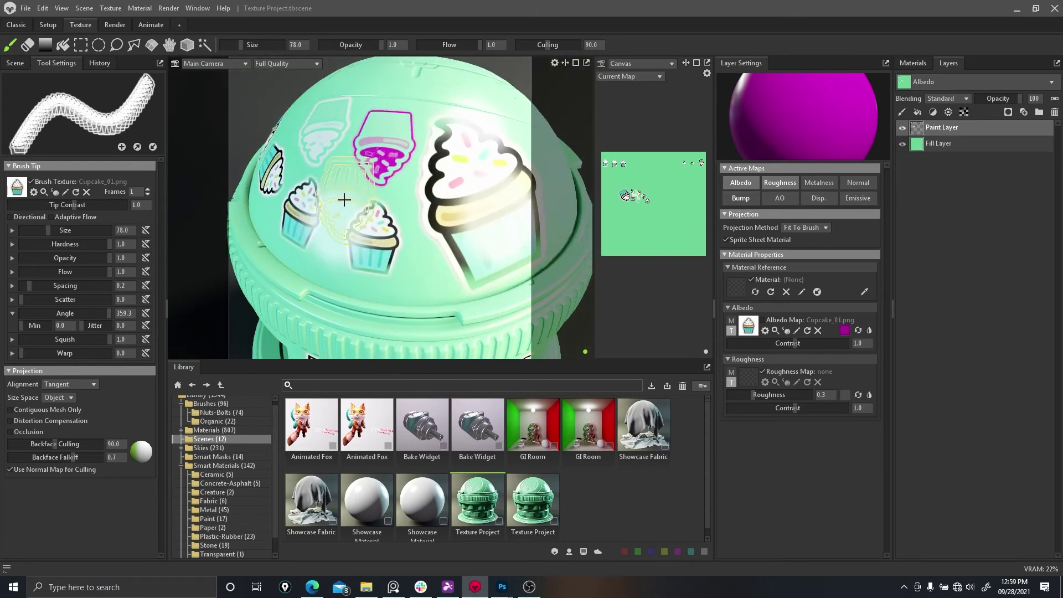
mouse_move(313, 215)
left_mouse_down("alt")
mouse_move(355, 185)
mouse_move(426, 164)
mouse_move(338, 180)
left_mouse_up("alt")
mouse_move(441, 192)
left_mouse_down("alt")
mouse_move(423, 180)
mouse_move(299, 199)
left_mouse_up("alt")
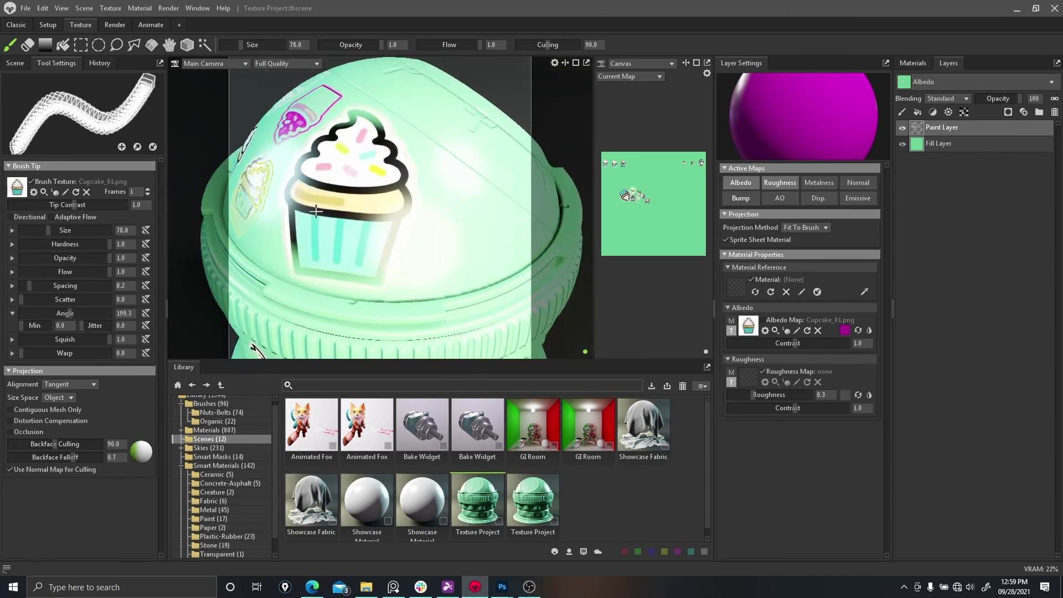
Turn the brush angle to 117.3 and stamp a magenta cupcake on the dome beside the large cupcake sticker.
left_click_drag(464, 225, 418, 220, "ctrl")
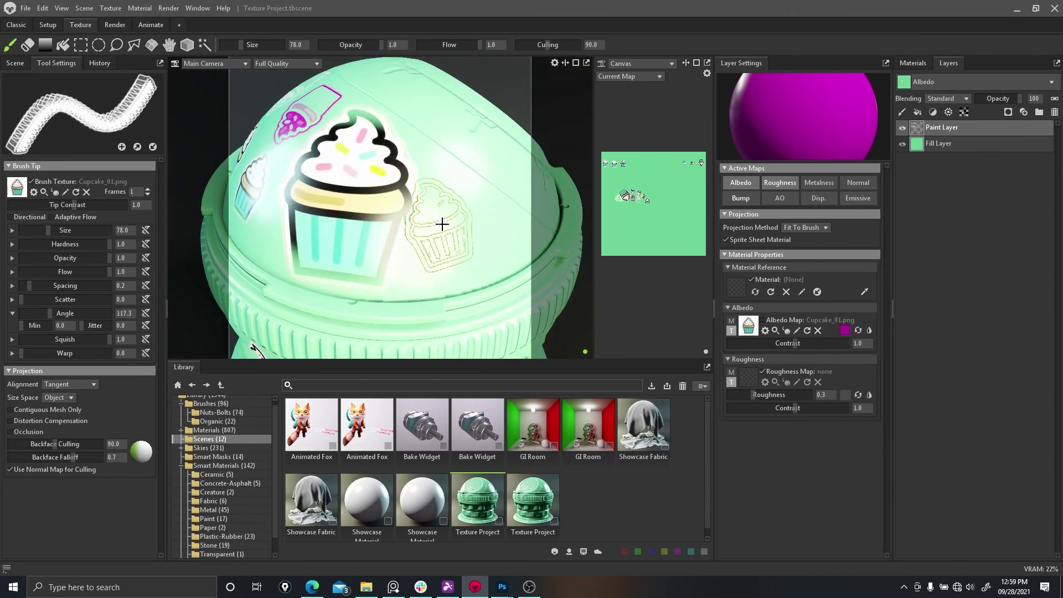
left_click(457, 238)
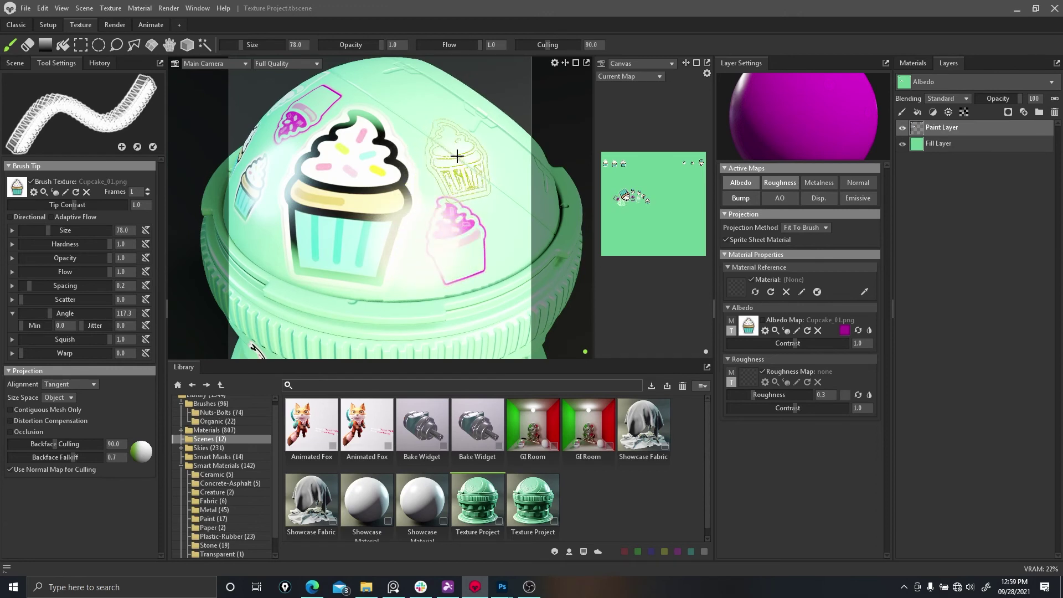
Enable the Cupcake_01.png albedo map with the albedo color set to white, and stamp a cupcake above the last magenta one.
left_click(764, 320)
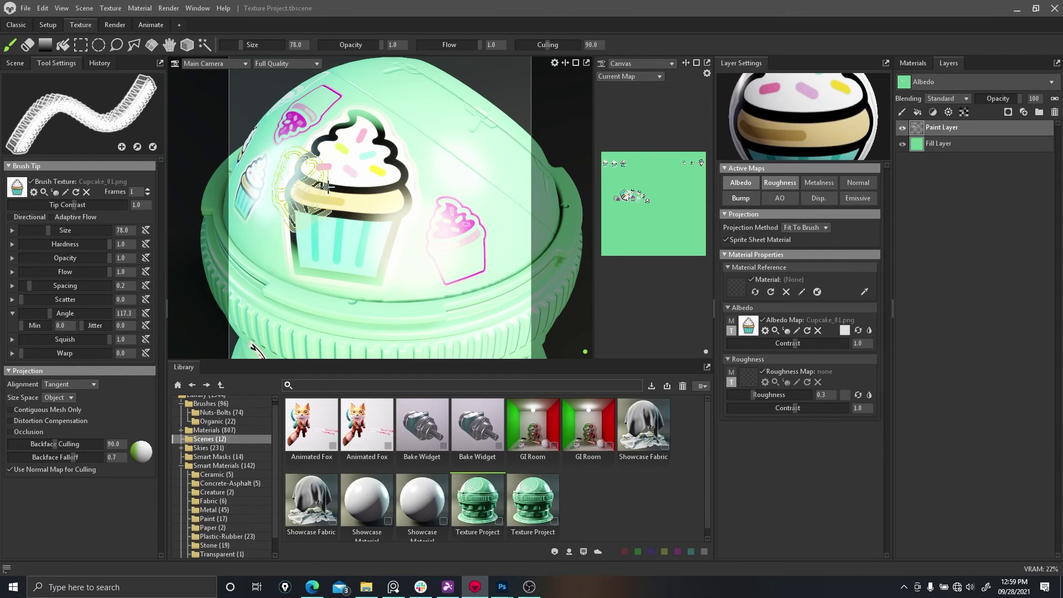
left_click(456, 151)
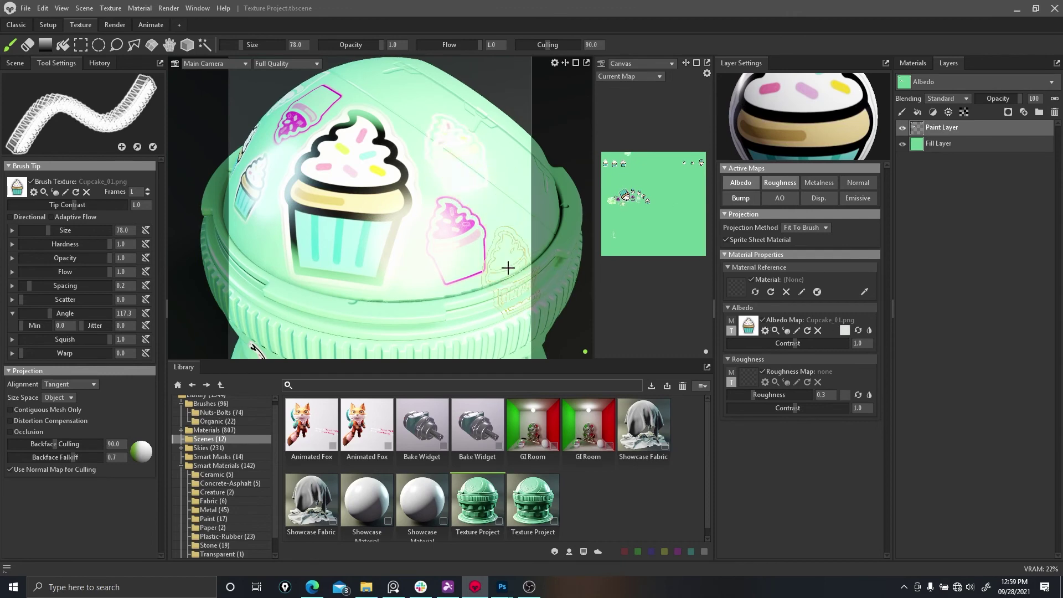
mouse_move(496, 208)
left_mouse_down("alt")
mouse_move(389, 225)
mouse_move(383, 210)
mouse_move(432, 203)
left_mouse_up("alt")
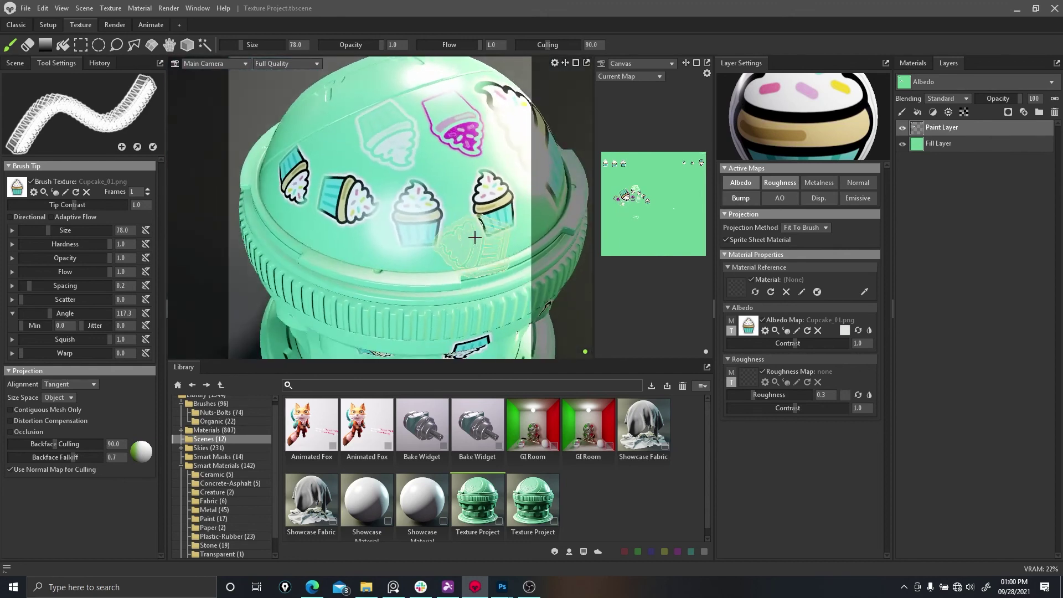
scroll(474, 237, "down", 2)
left_click_drag(483, 233, 460, 220, "alt")
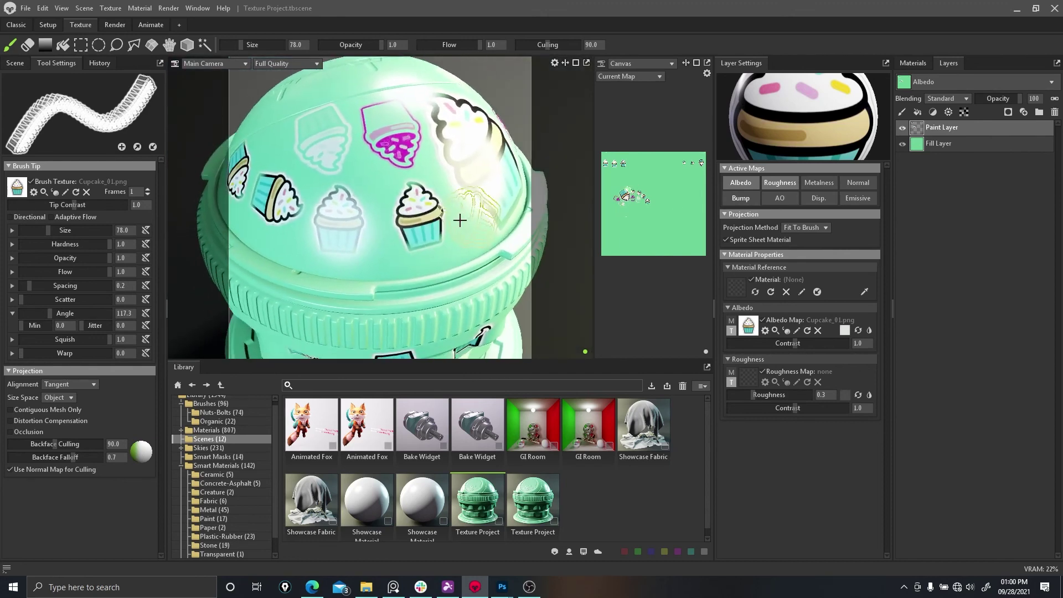
scroll(470, 214, "down", 2)
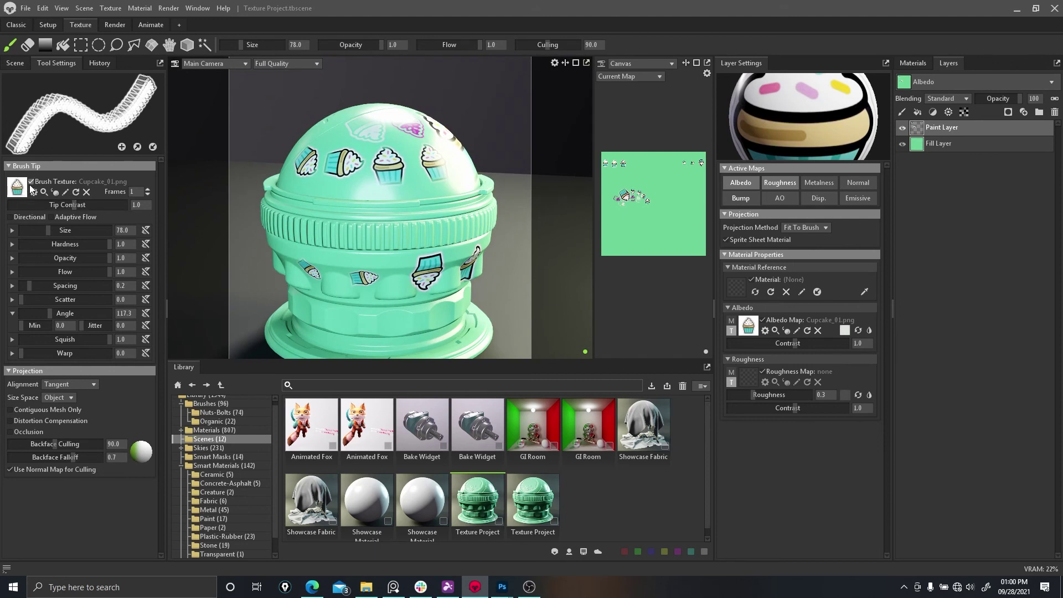
Clear the brush texture from the brush tip and inspect the material ball's stickers from several sides.
left_click(85, 192)
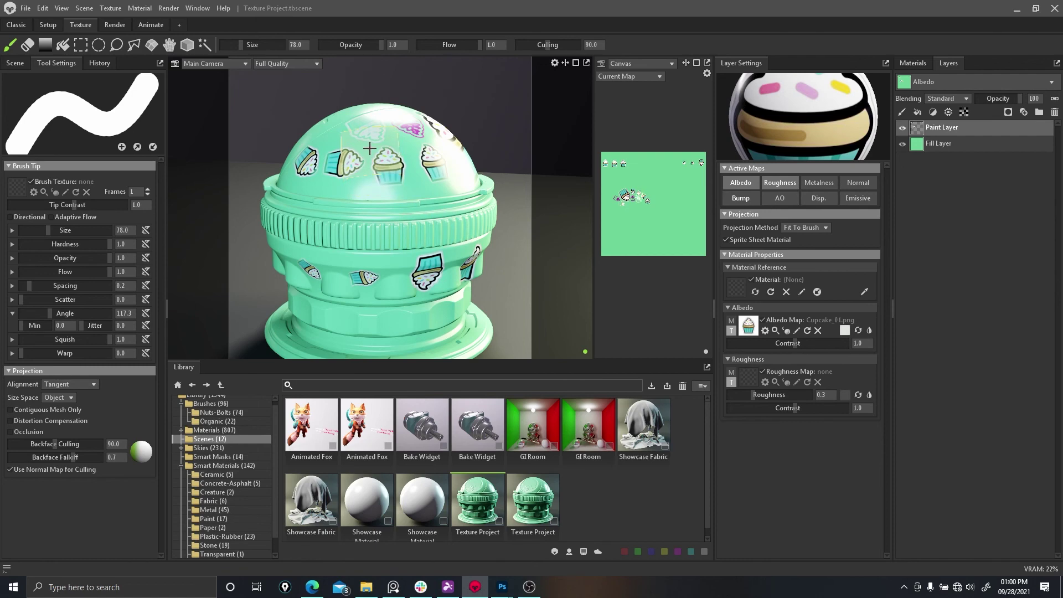
scroll(379, 172, "up", 3)
left_click_drag(380, 173, 440, 199, "alt")
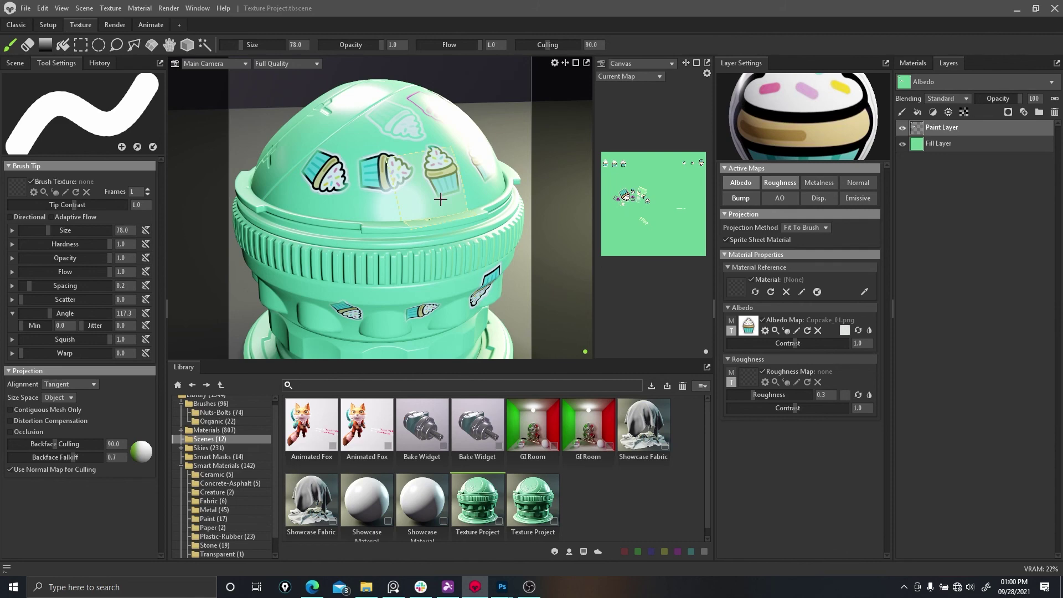
mouse_move(440, 199)
left_mouse_down("alt")
mouse_move(417, 174)
mouse_move(337, 173)
left_mouse_up("alt")
mouse_move(380, 201)
right_mouse_down("alt")
mouse_move(418, 161)
mouse_move(398, 180)
right_mouse_up("alt")
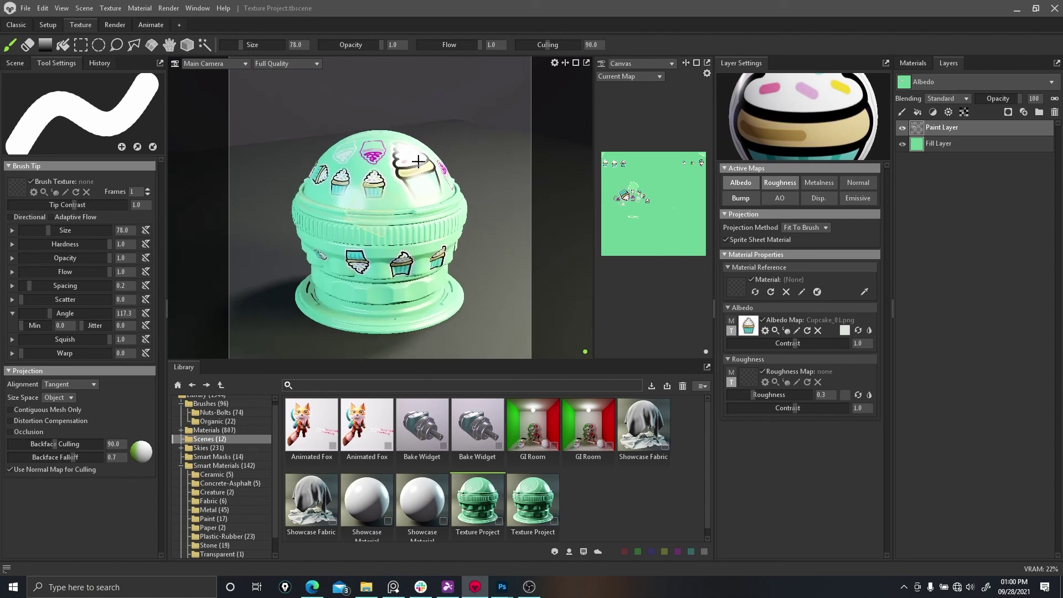
left_click_drag(332, 182, 460, 188, "alt")
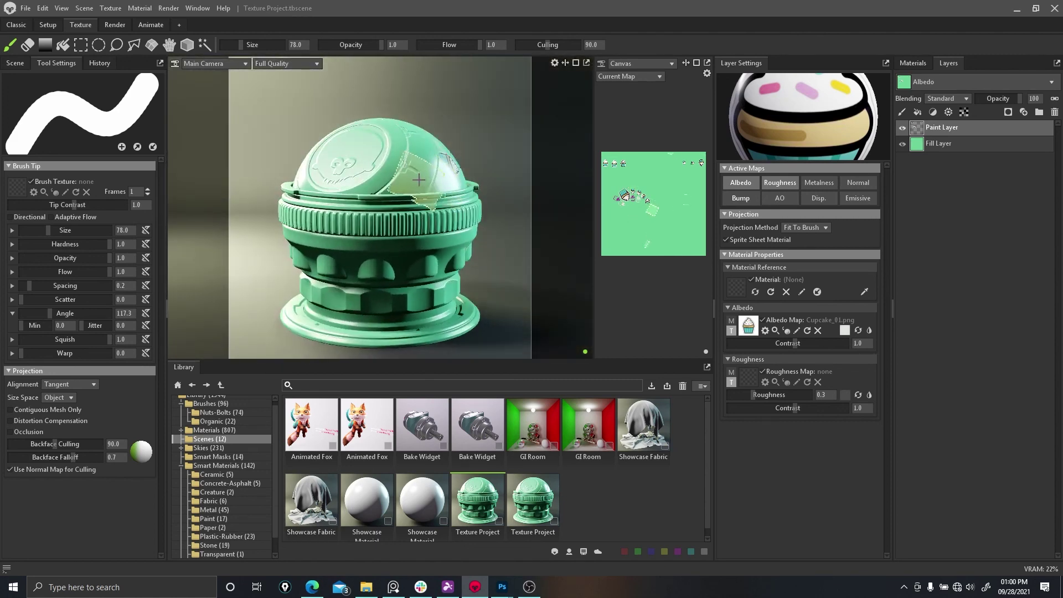
right_click_drag(418, 179, 426, 178, "alt")
left_click_drag(422, 178, 421, 192, "alt")
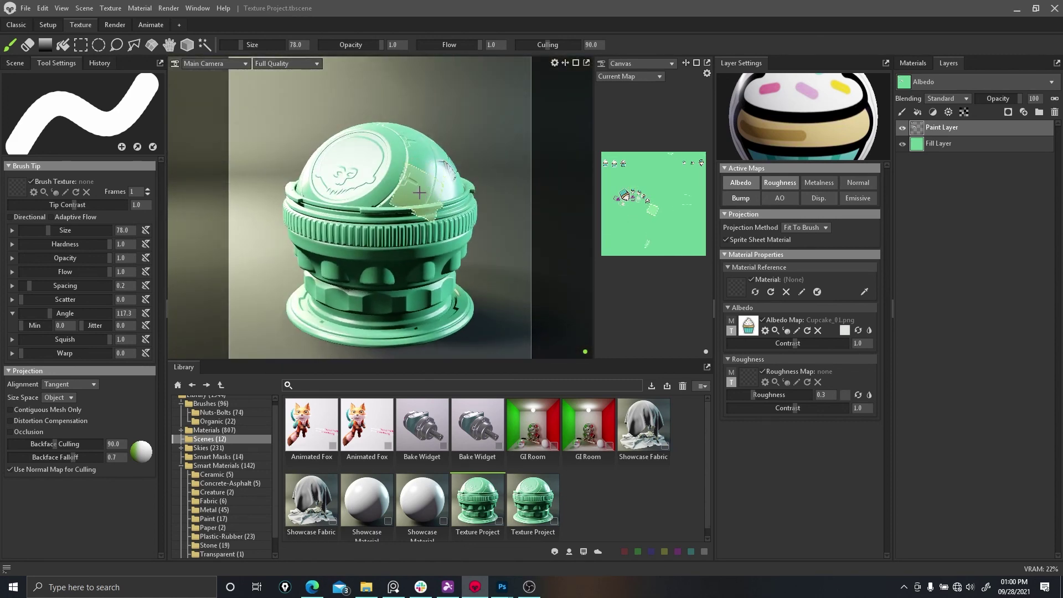